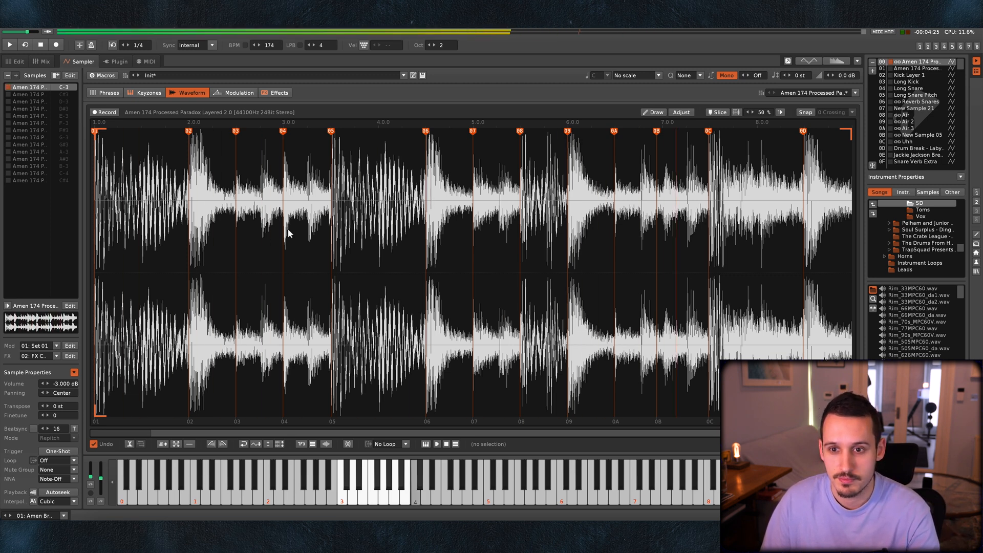
click(309, 238)
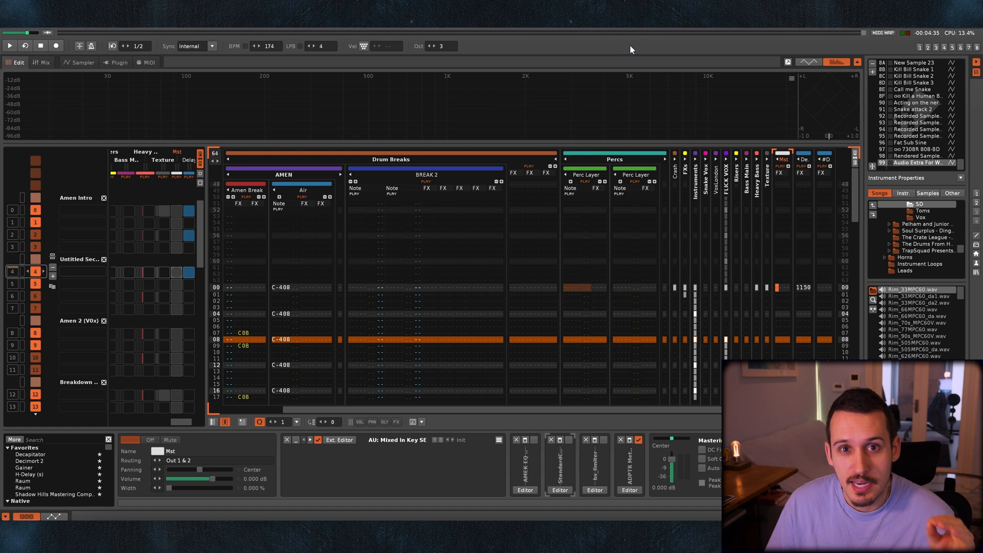
click(629, 49)
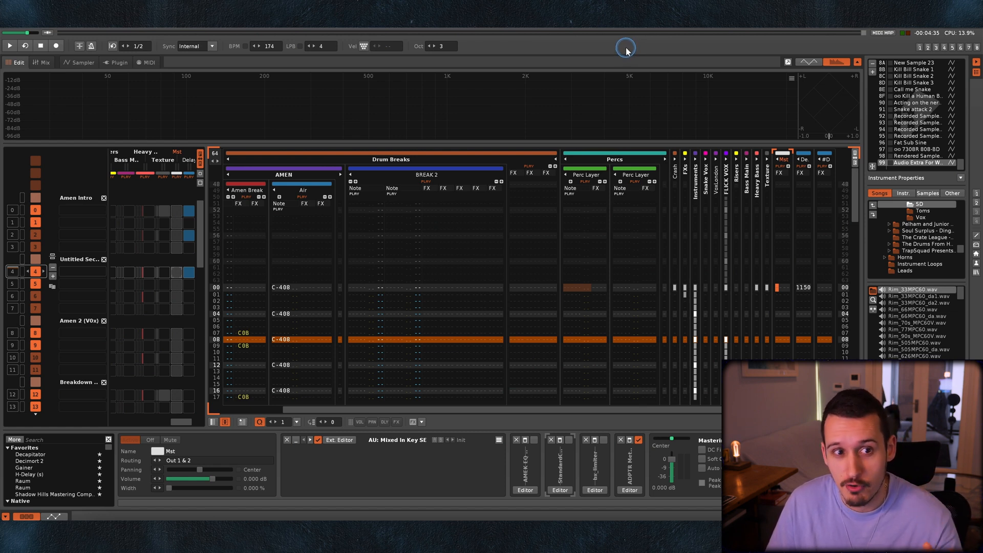
Open the Mix Balancer script tool.
click(199, 6)
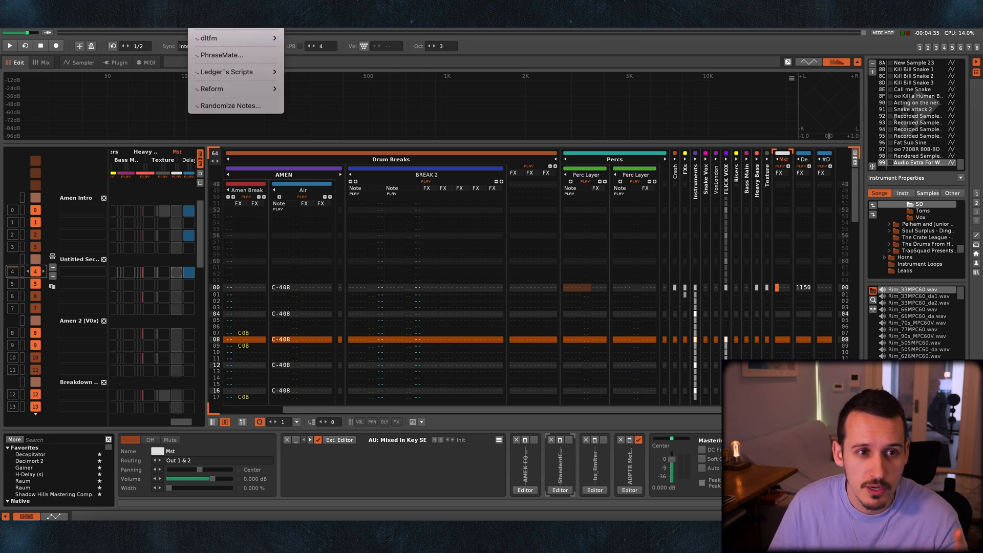
mouse_move(228, 41)
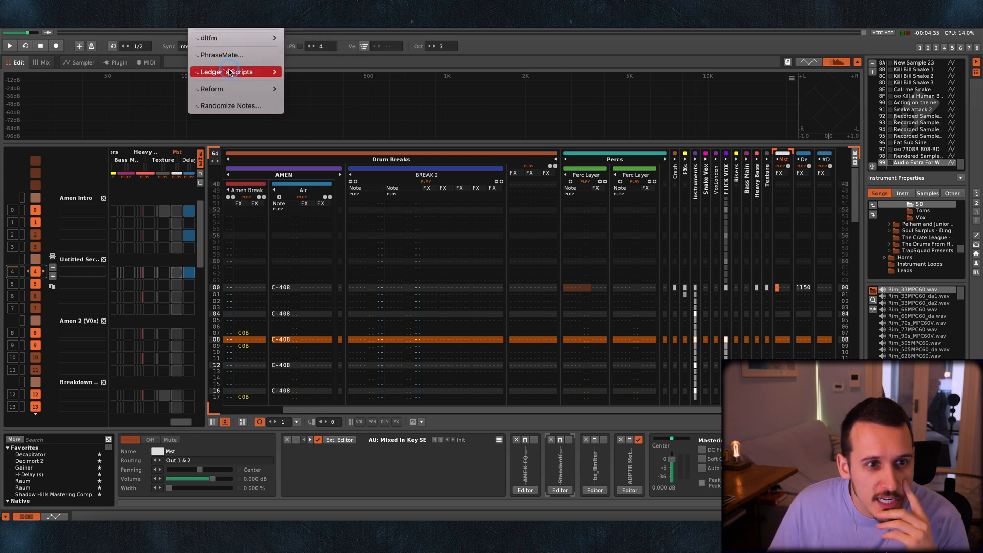
mouse_move(241, 72)
click(330, 90)
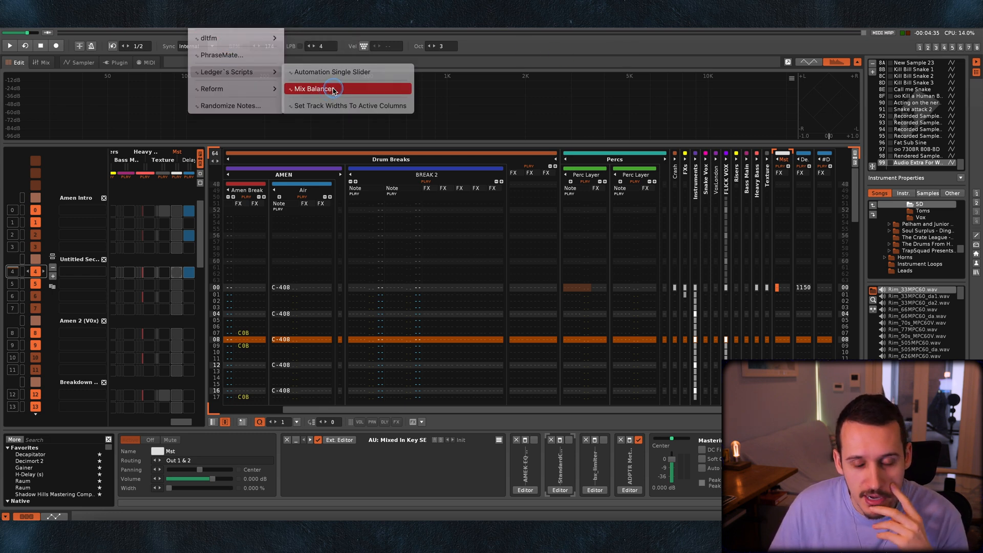
click(489, 185)
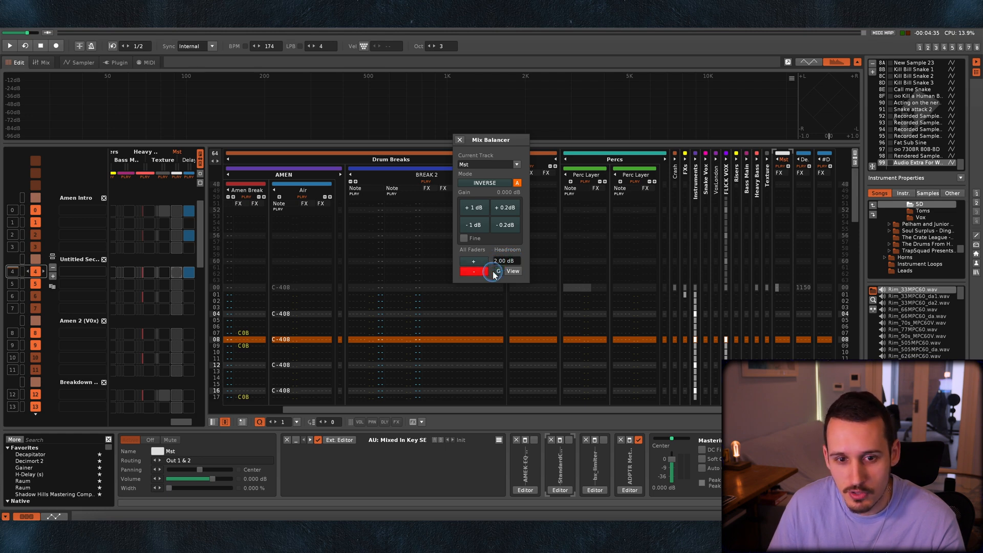
In the mixer, select the Air track and lower all faders by 2 dB overall with Mix Balancer, then close it.
click(47, 62)
click(267, 176)
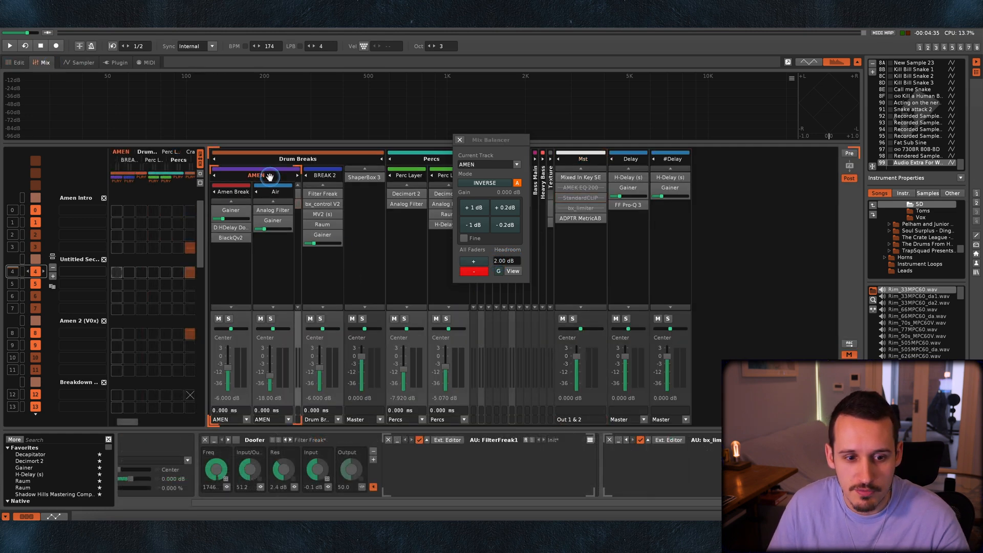
click(271, 193)
click(473, 271)
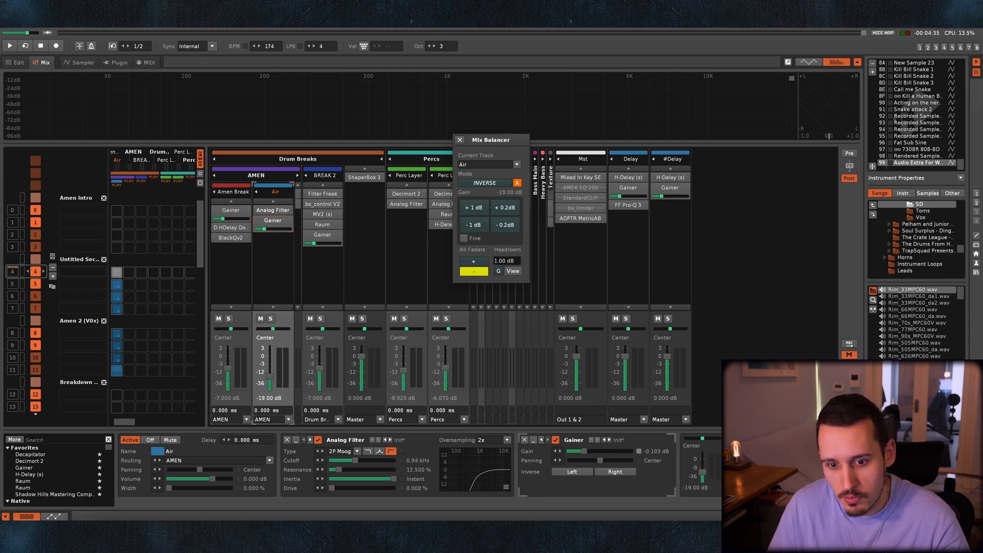
click(472, 261)
click(476, 272)
click(475, 273)
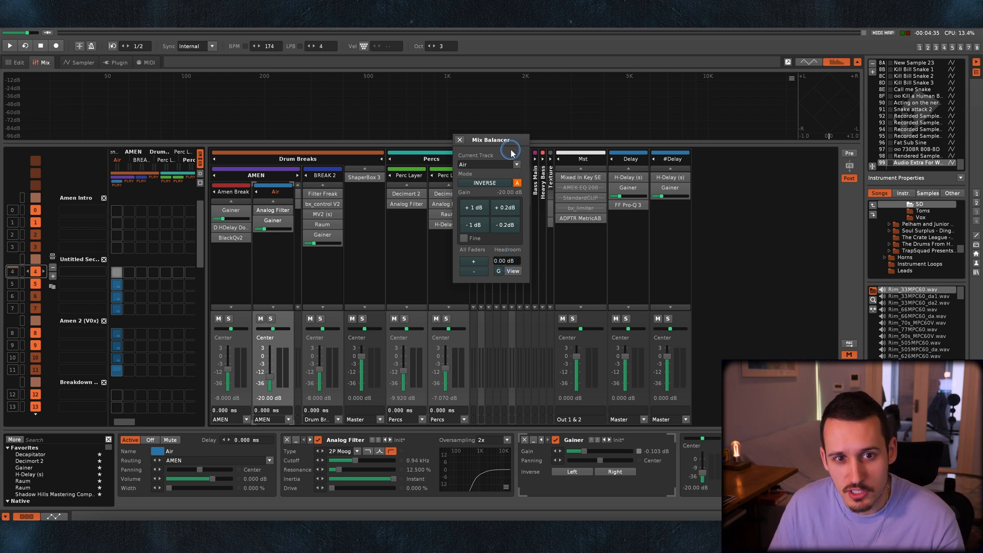
click(460, 140)
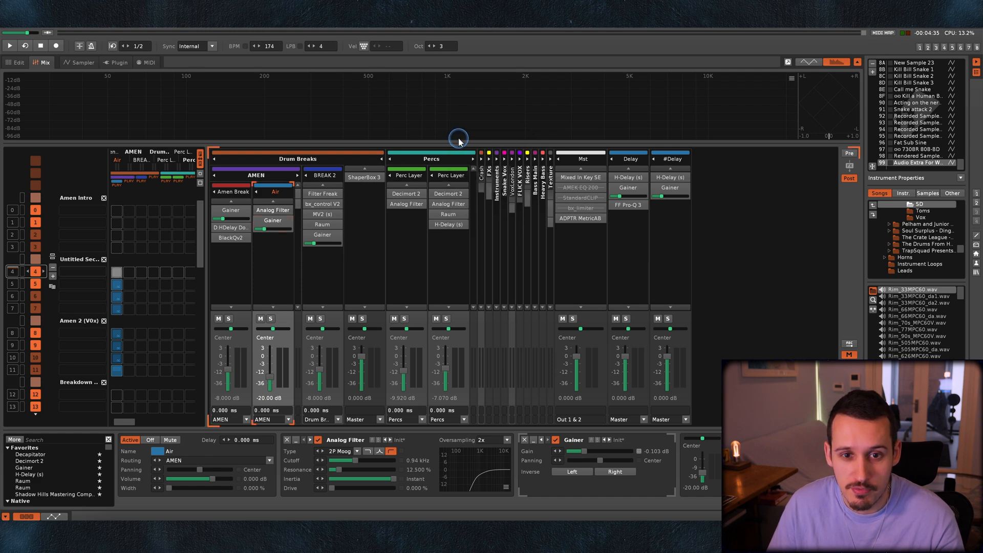
Open the ADPTR MetricAB editor on the master track and try its switch between mix and reference.
click(583, 160)
click(632, 490)
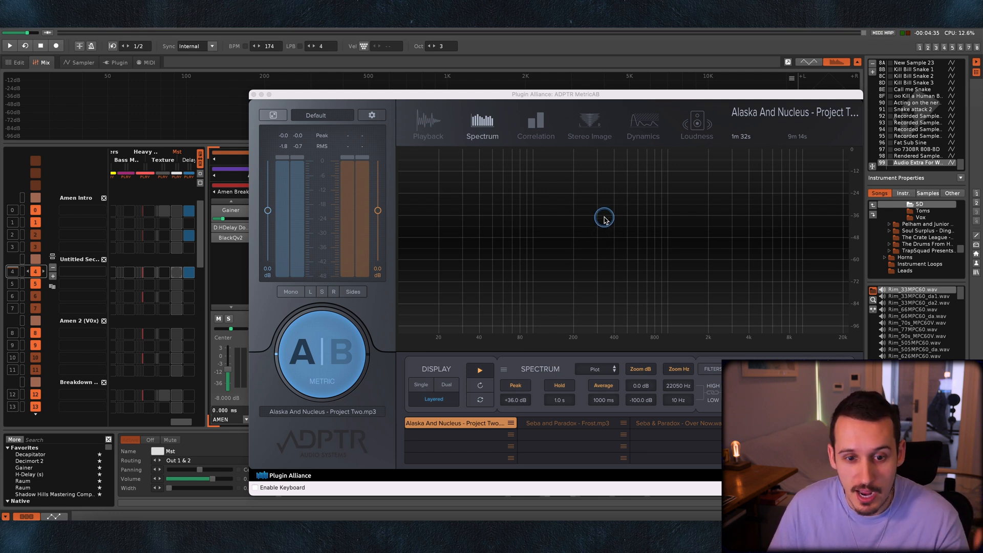
click(340, 353)
click(337, 323)
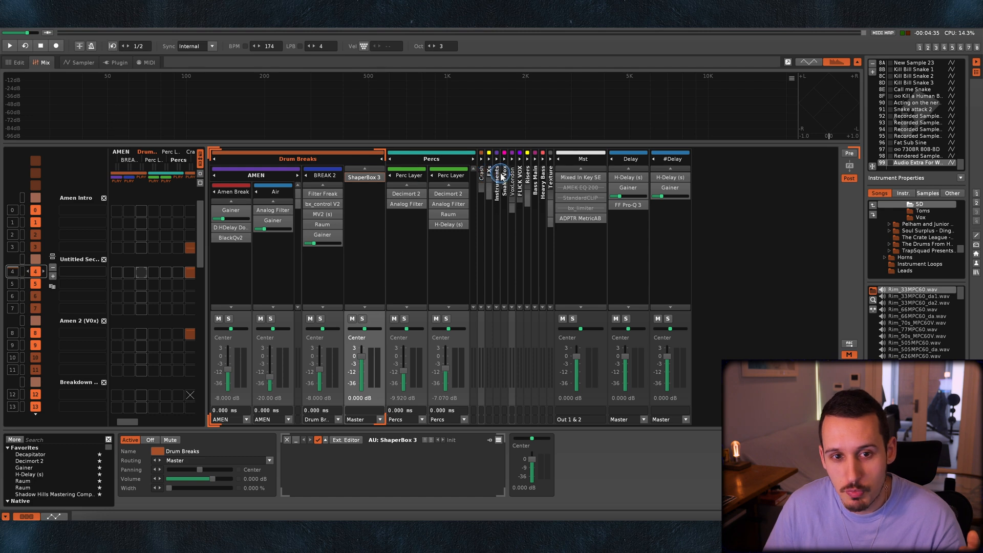
Undo the last track-to-group addition, place the Risers group in a new parent group, and name the parent FXs.
key(ctrl+z)
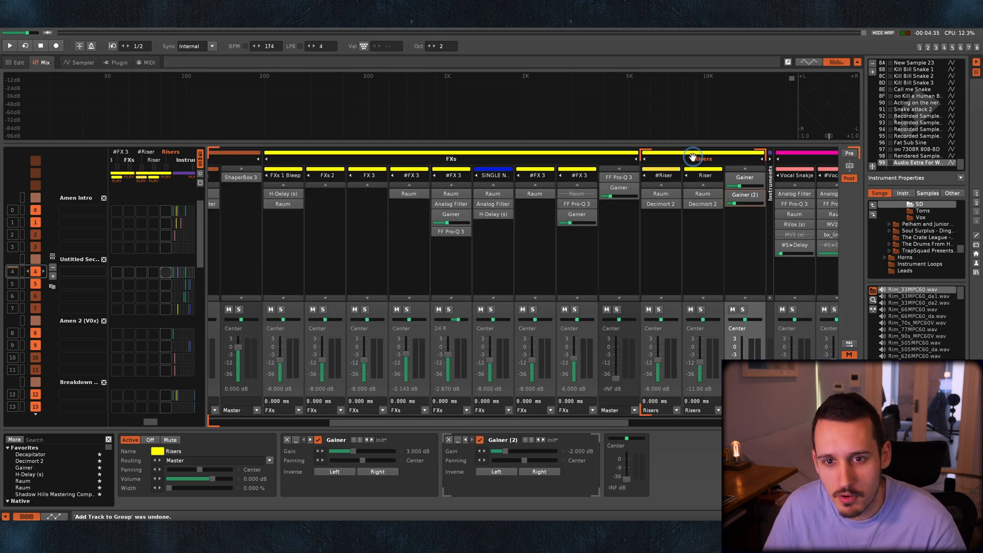
key(ctrl+g)
double_click(718, 159)
text(F)
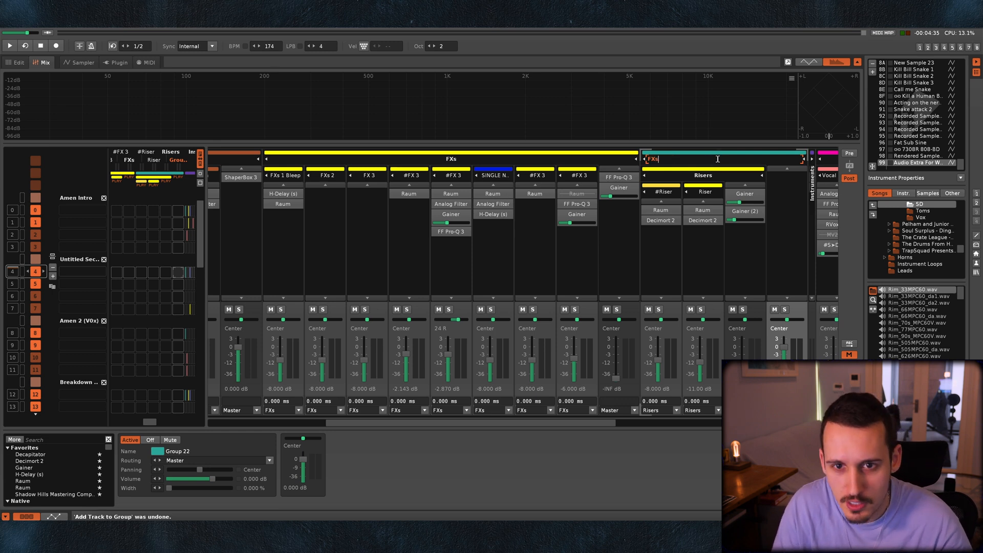
text(Xs)
key(Return)
Move the existing FXs group into the new parent group beside Risers and colour the parent yellow.
drag(451, 159, 703, 181)
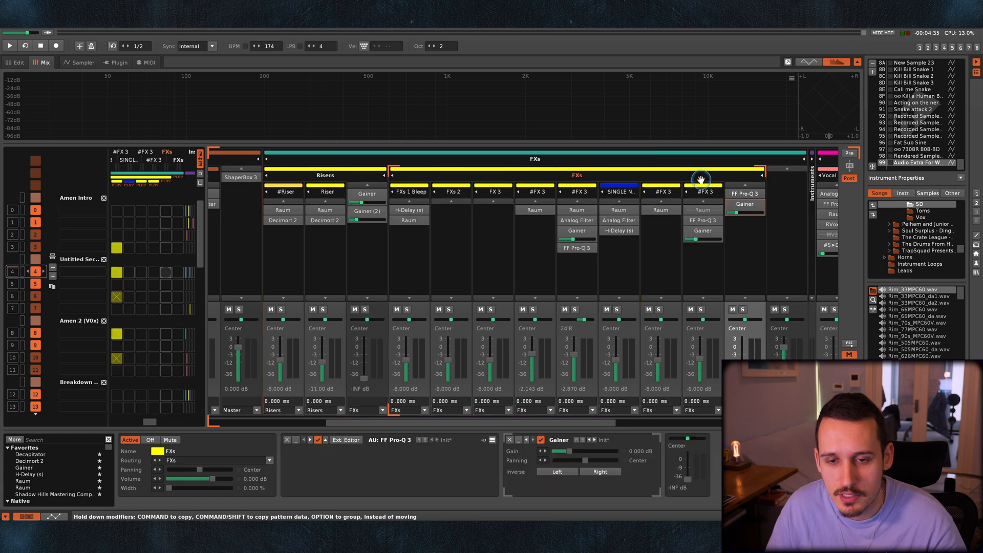
click(587, 153)
click(357, 171)
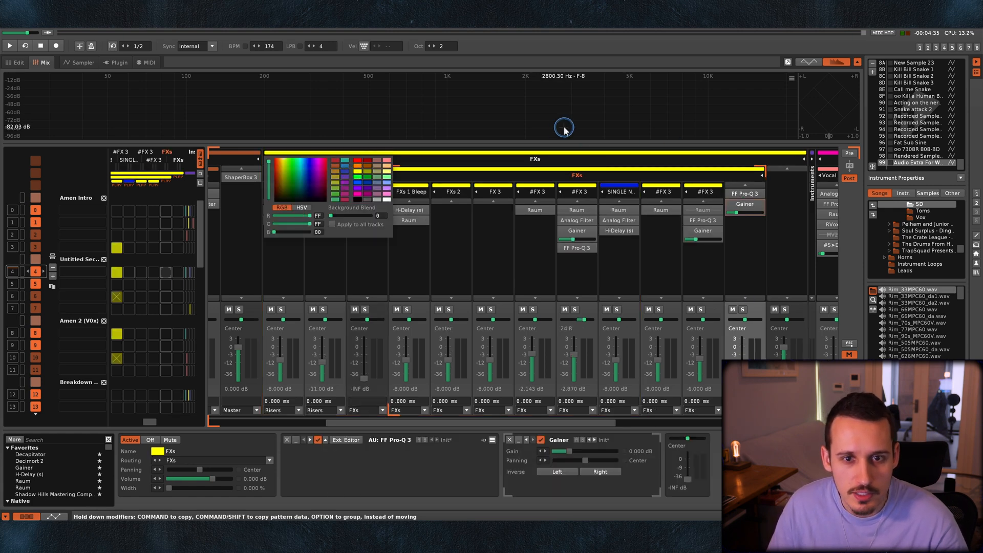
Gather the Bass Main and Heavy Bass groups into one bass group.
scroll(442, 169, right, 10)
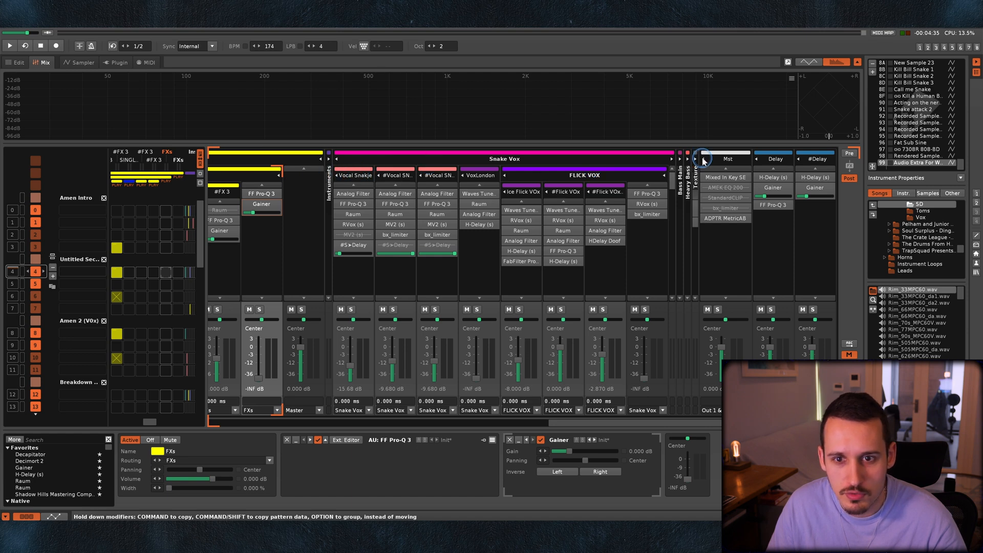
click(684, 163)
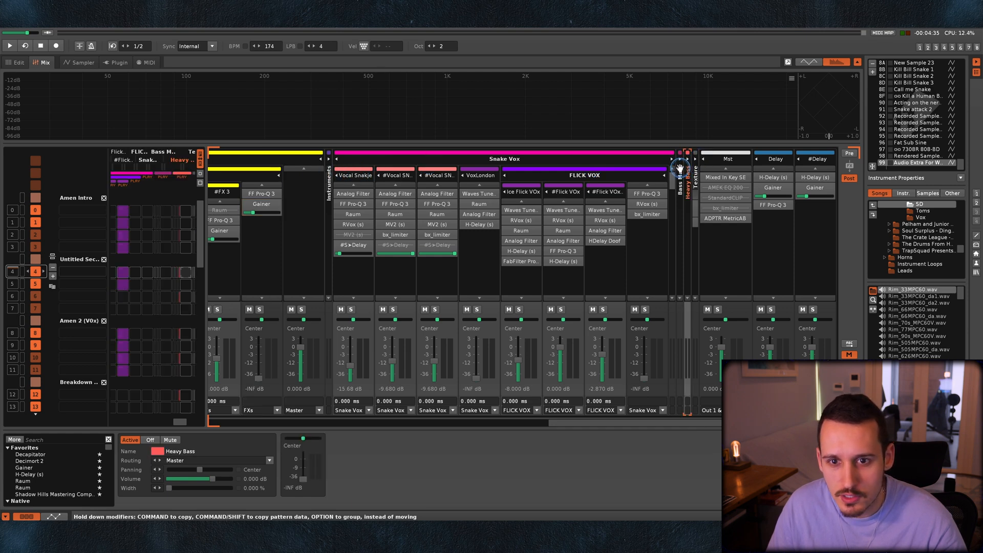
click(679, 159)
click(687, 159)
Collect the instrument, vocal and FX groups under one parent group and name it Inst, Vox, FX.
drag(584, 160, 564, 147)
scroll(564, 150, left, 5)
drag(417, 164, 447, 158)
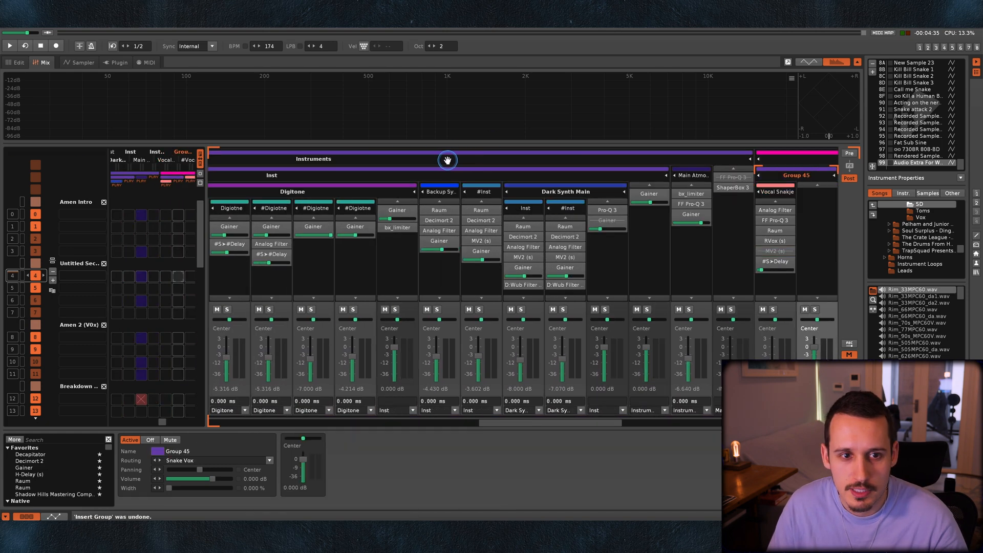
double_click(397, 159)
text(Inst, Vox, FX)
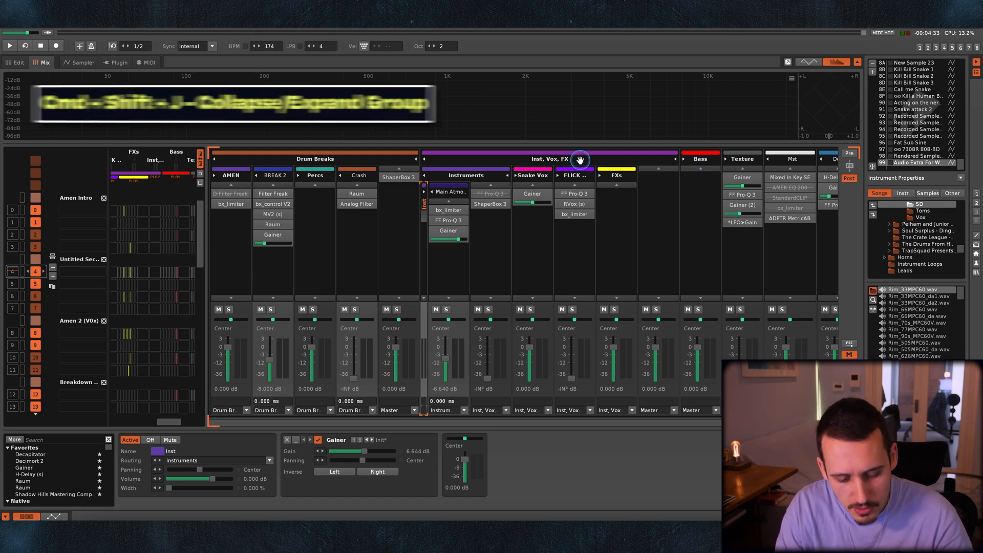
Collapse and expand the Inst group inside Instruments several times.
key(super+shift+j)
key(super+shift+j)
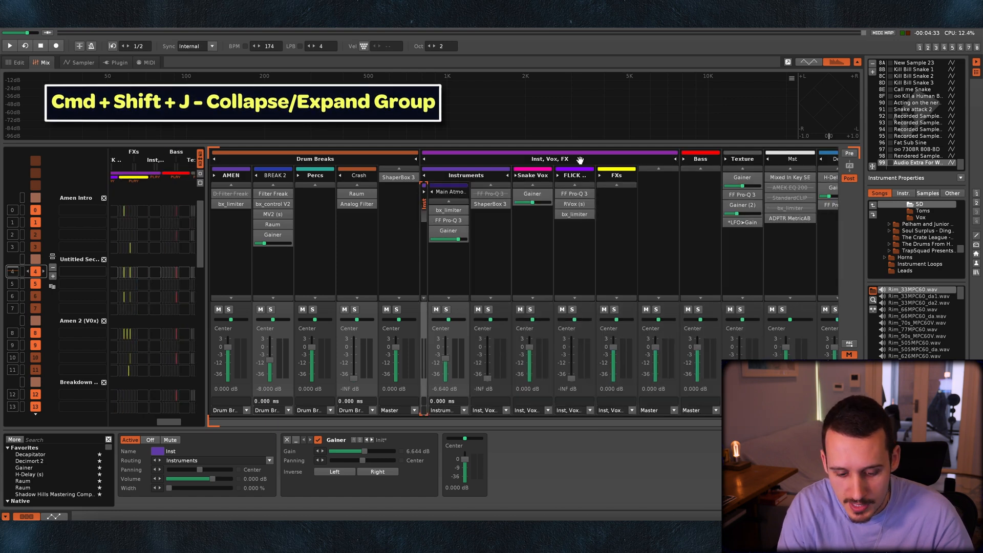
key(super+shift+j)
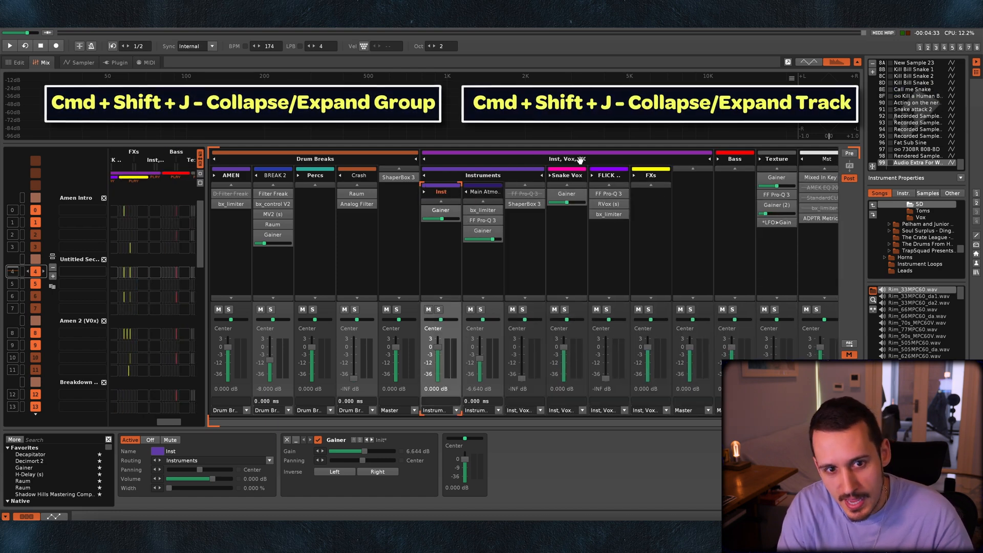
key(super+shift+j)
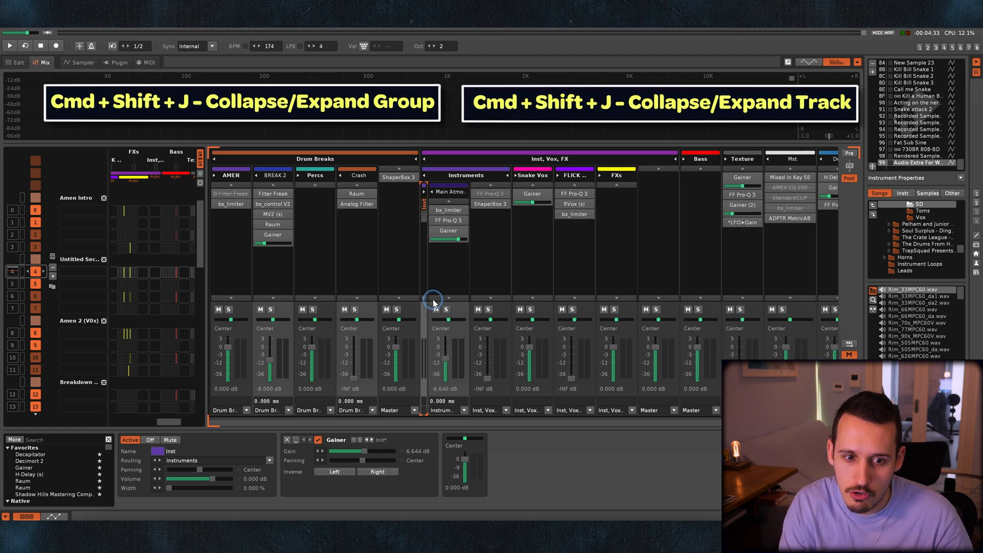
key(super+shift+j)
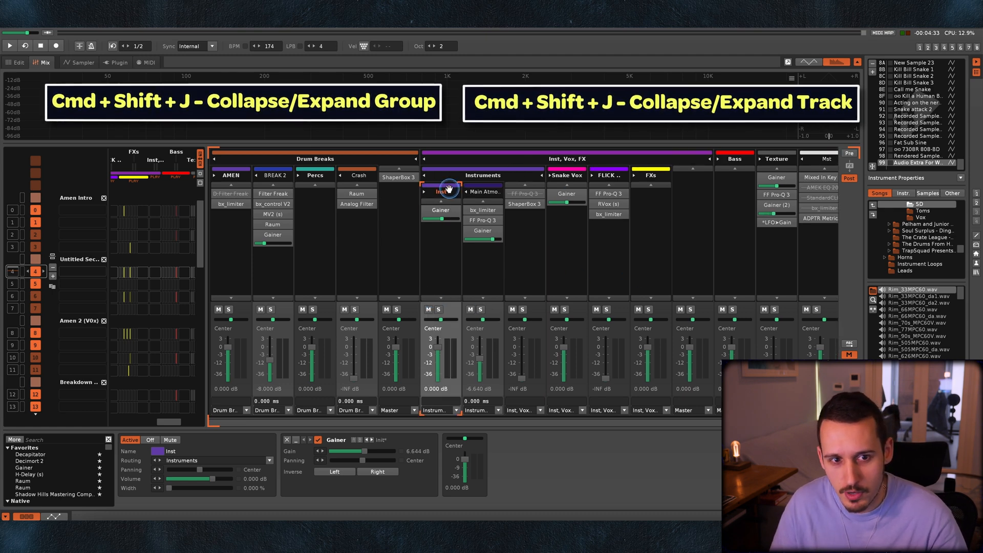
scroll(373, 201, right, 2)
scroll(542, 180, left, 2)
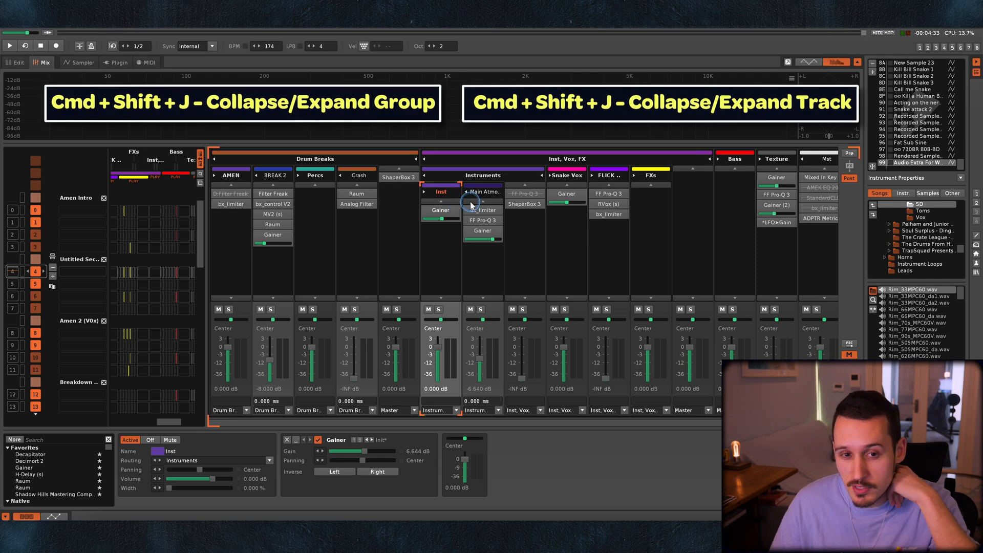
key(super+shift+j)
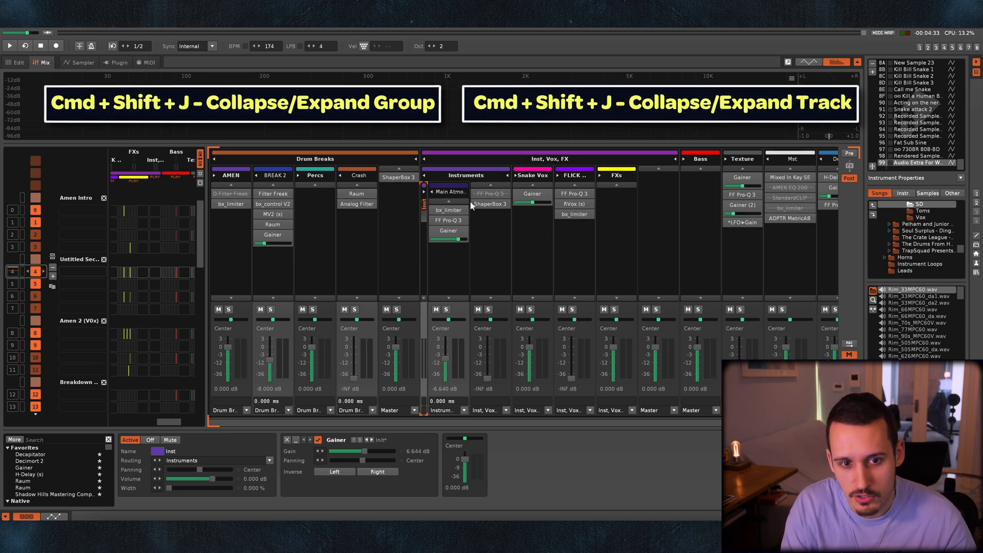
key(super+shift+j)
key(super+shift+j)
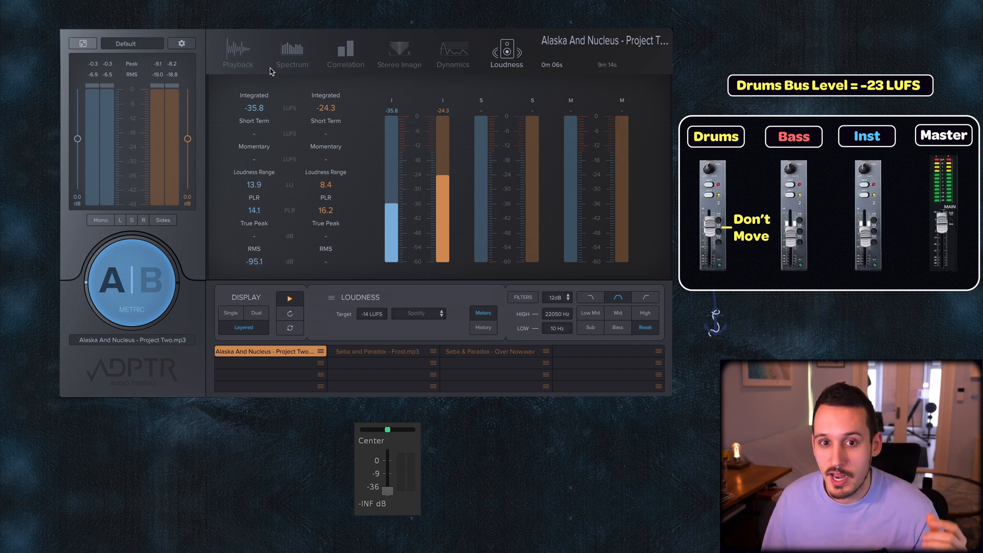
Raise the drums bus fader to -10.50 dB and play the track to check its integrated loudness against -23 LUFS.
click(385, 258)
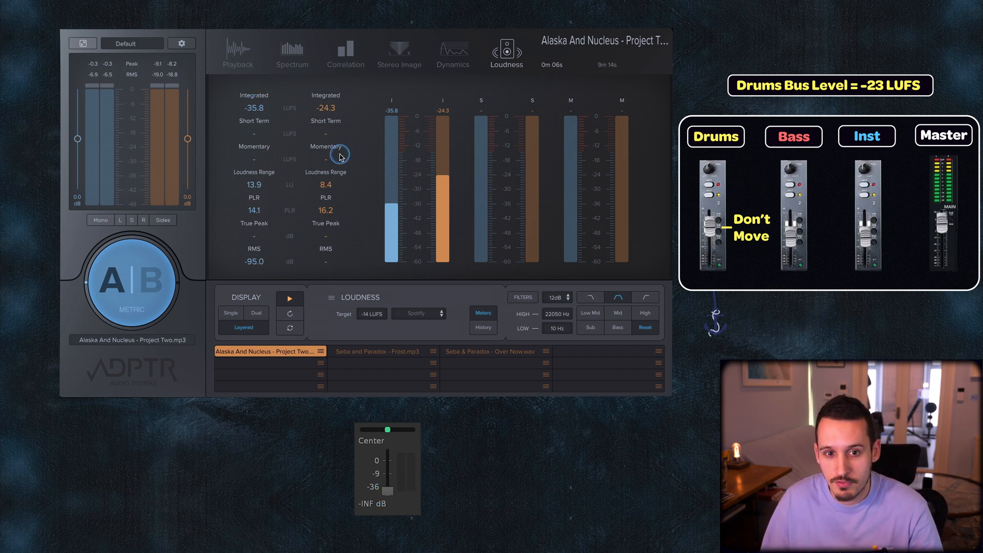
drag(388, 495, 386, 474)
key(space)
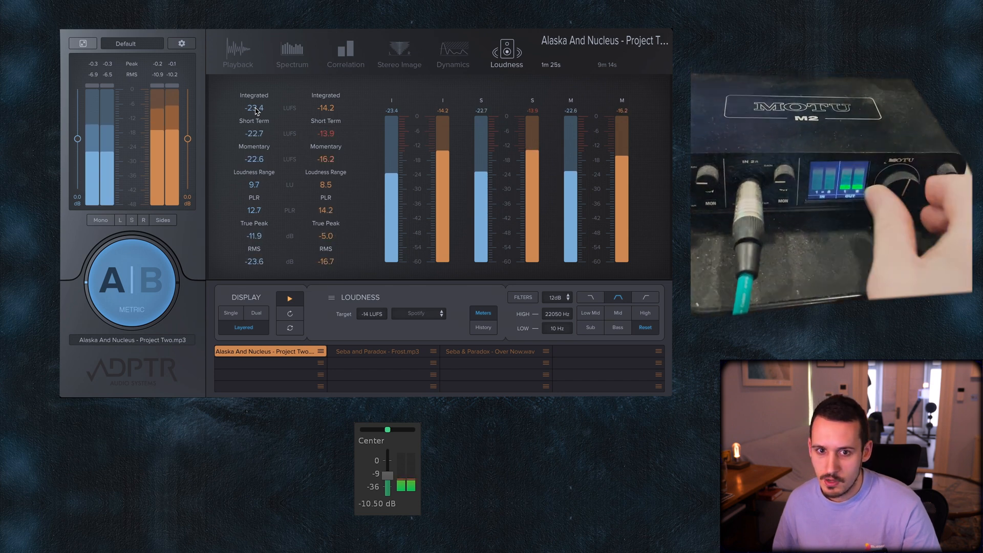
key(space)
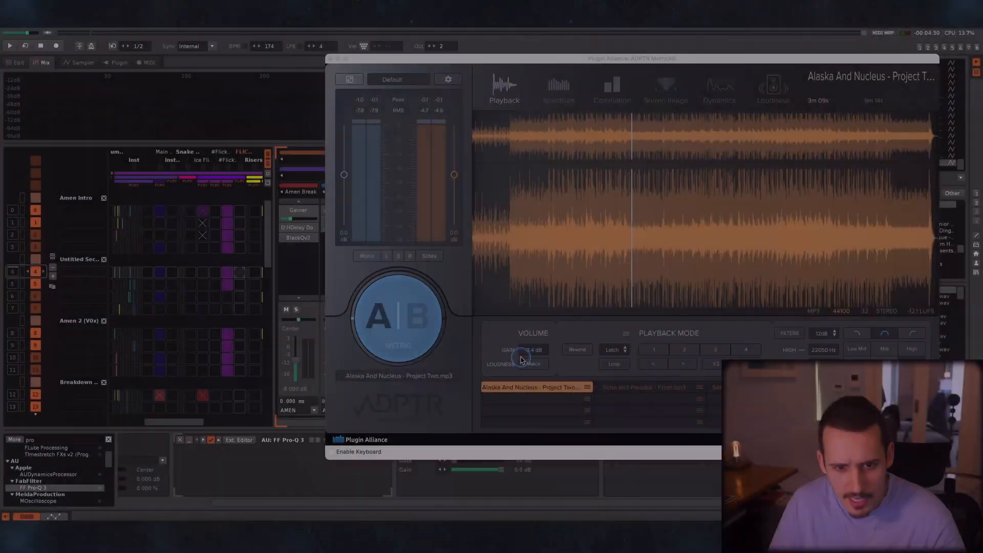
Play the song and compare the mix with the Project Two reference track by alternating between A and B in MetricAB.
click(533, 364)
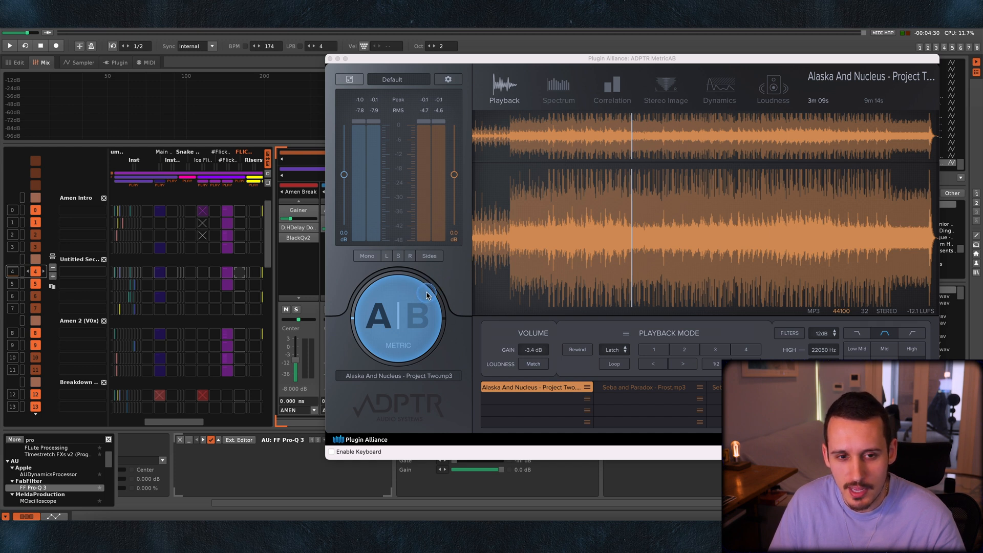
key(space)
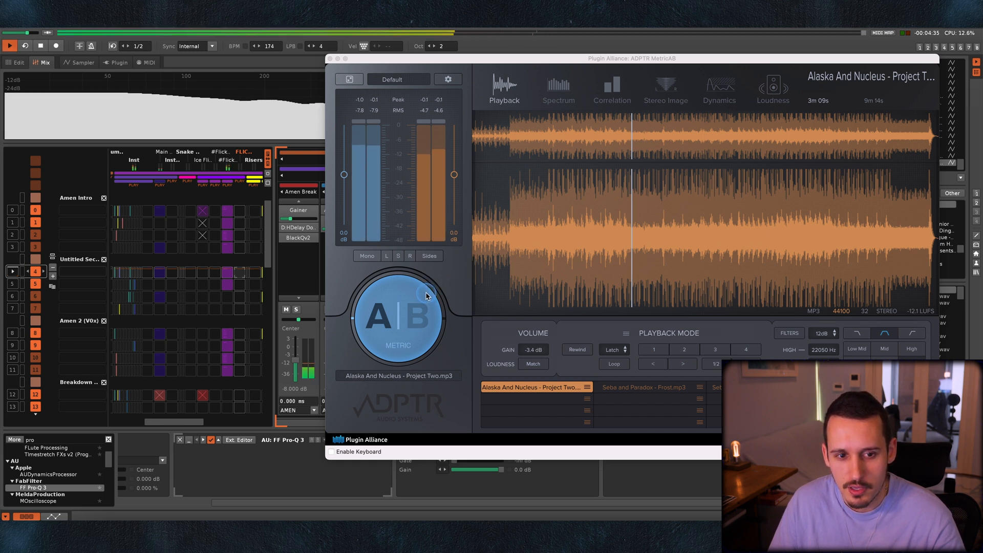
click(415, 318)
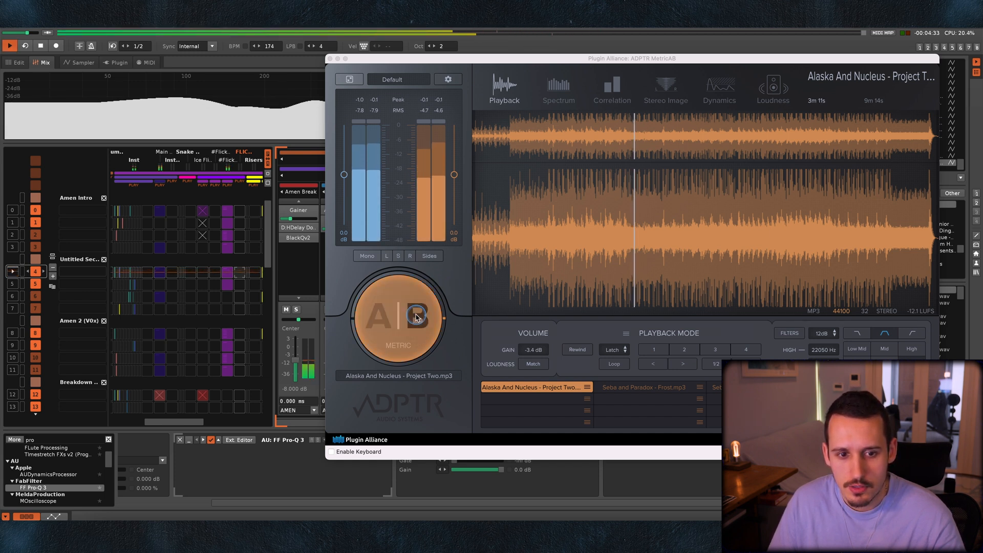
click(381, 320)
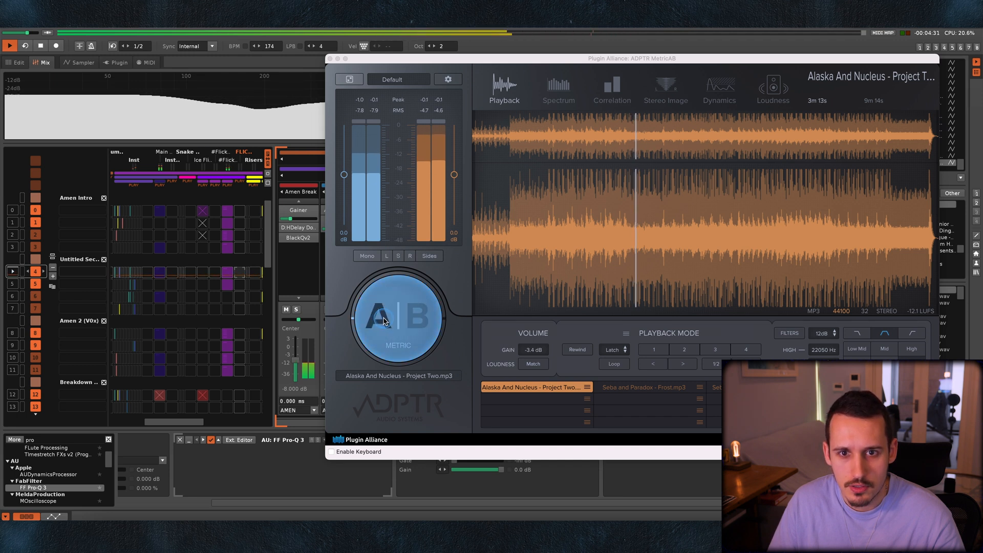
click(419, 318)
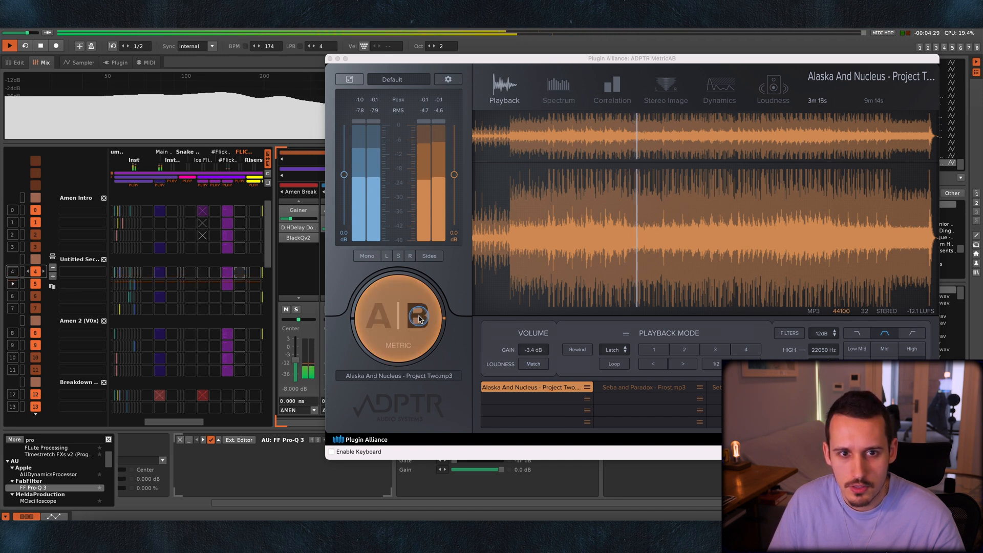
Switch MetricAB back to the mix on A, stop playback and move the plugin window clear of the mixer.
click(380, 320)
key(space)
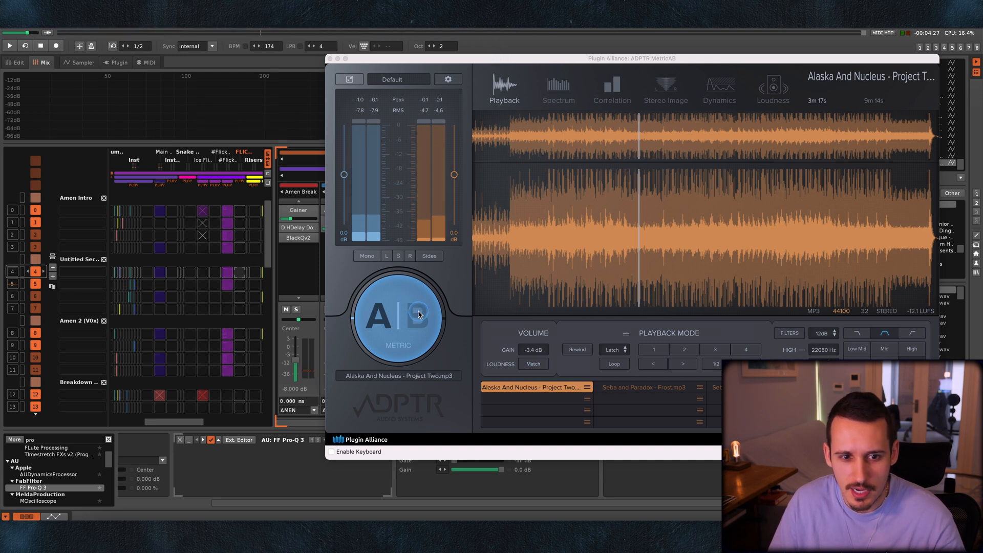
drag(457, 59, 982, 53)
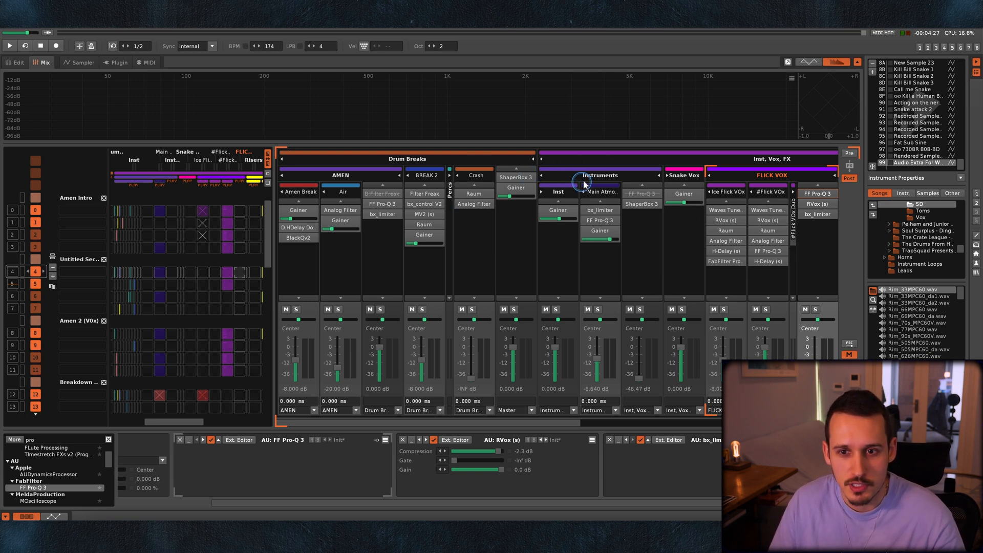
Raise the FLICK VOX group fader to -3.732 dB while the song plays.
scroll(584, 183, right, 3)
scroll(710, 204, right, 3)
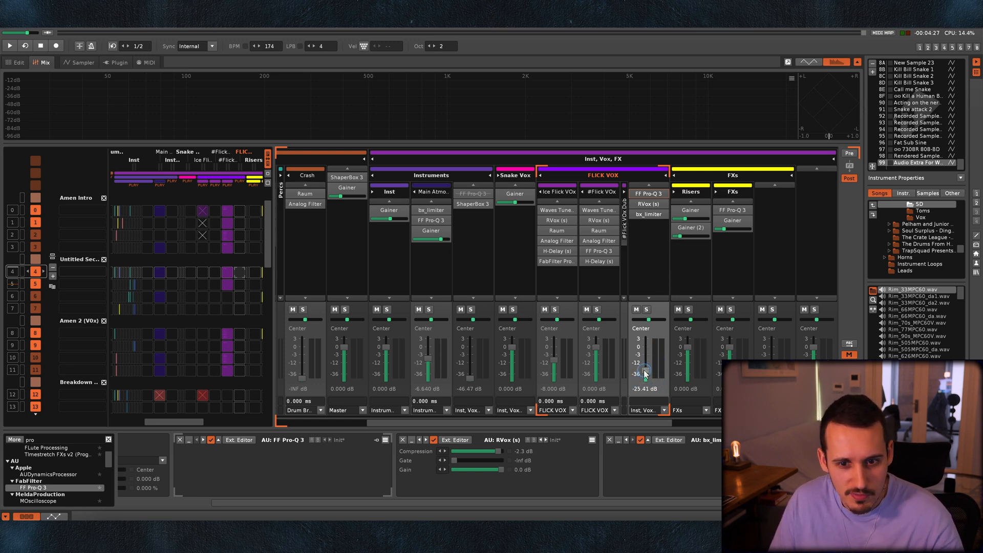
key(space)
drag(645, 367, 645, 360)
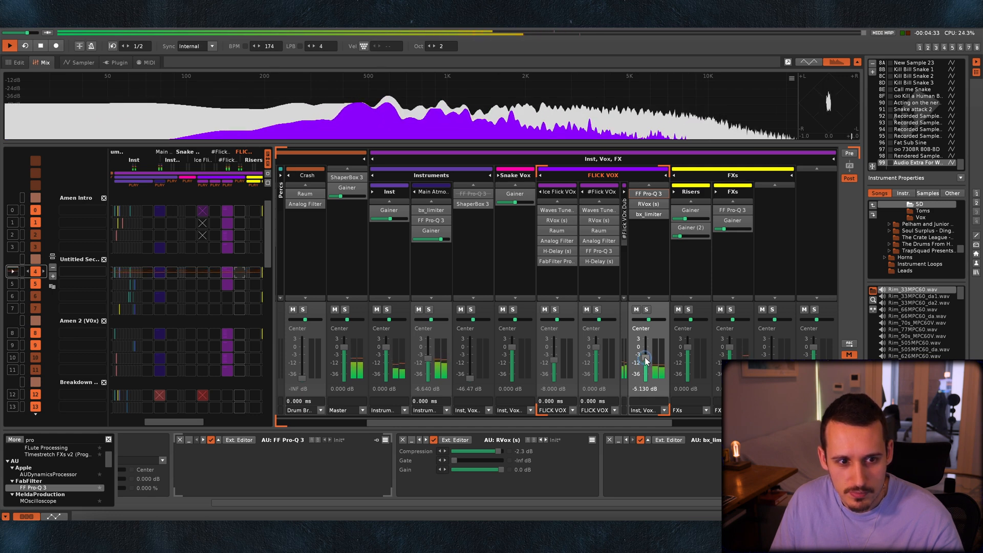
key(space)
Raise the Instruments group fader to -1.895 dB and play the song from the Amen 2 section.
scroll(165, 275, down, 1)
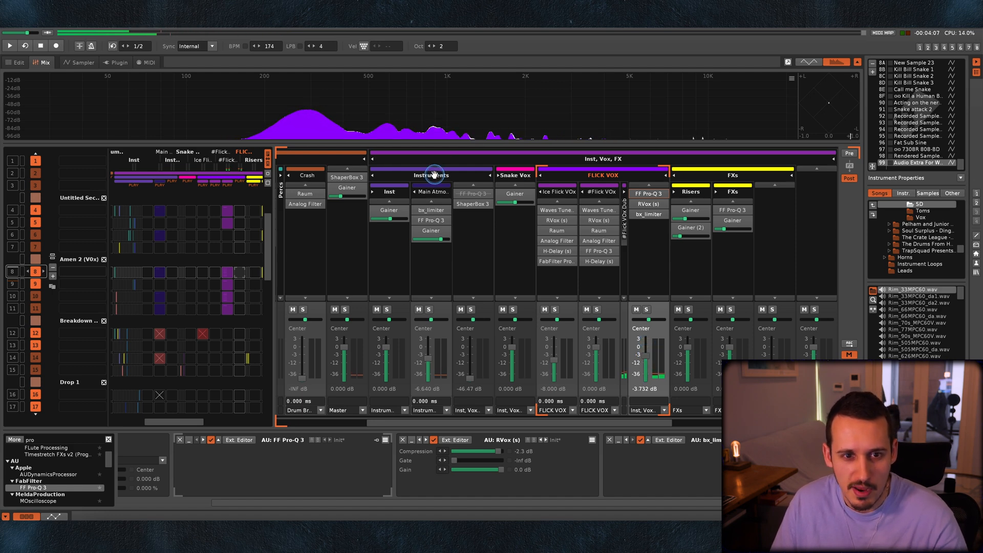
click(473, 203)
scroll(512, 338, left, 3)
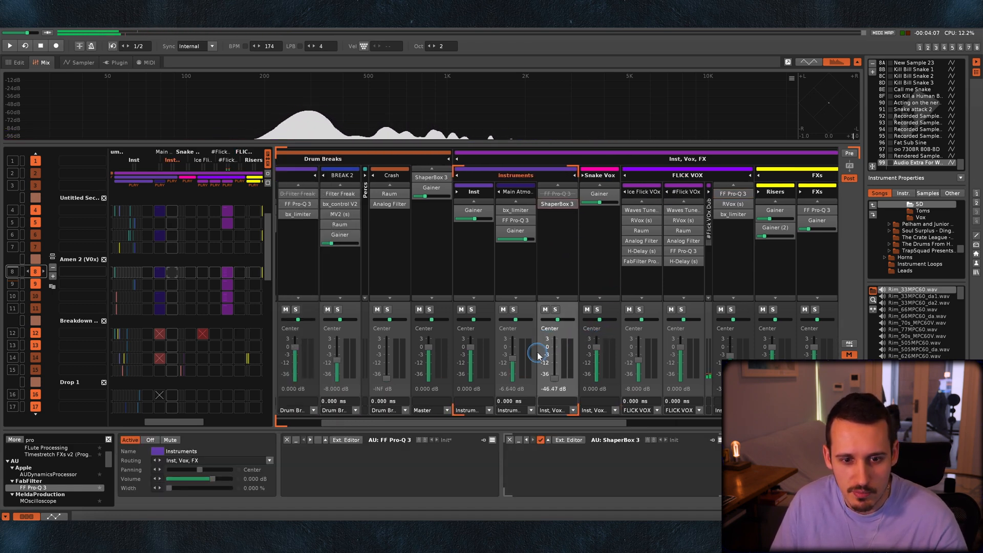
drag(557, 379, 556, 354)
key(space)
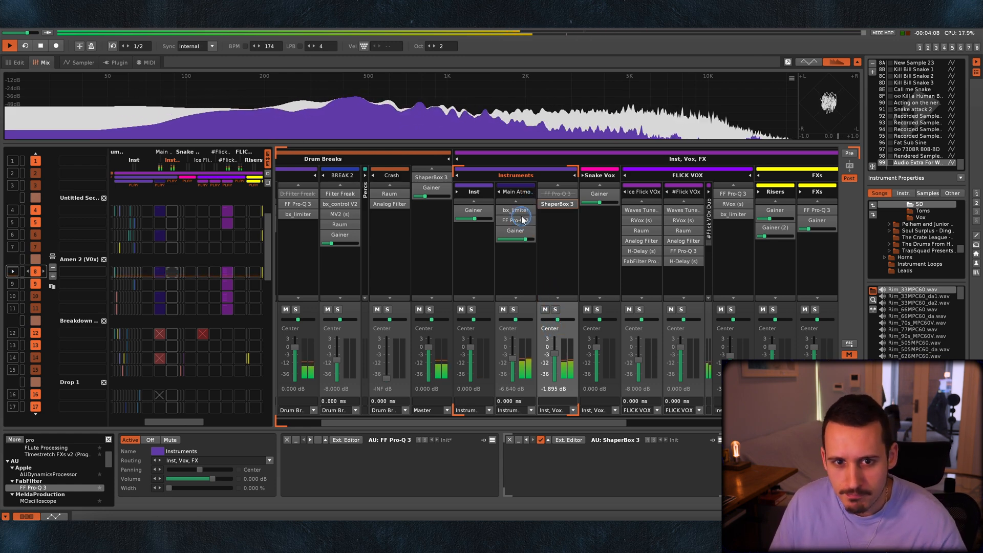
Examine the FF Pro-Q 3 curve on the Main Atmos Pad track and close the plugin.
click(519, 194)
click(564, 439)
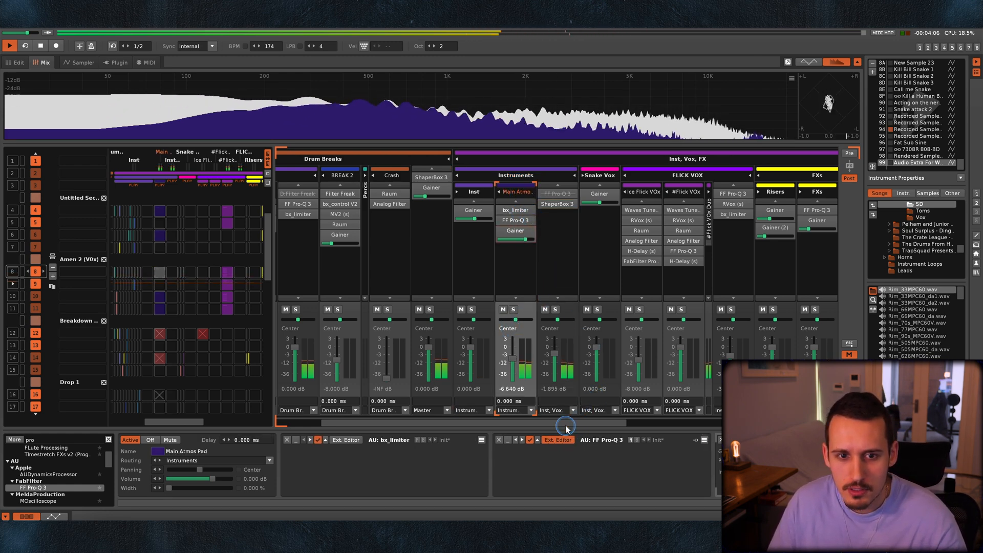
key(space)
drag(375, 65, 652, 80)
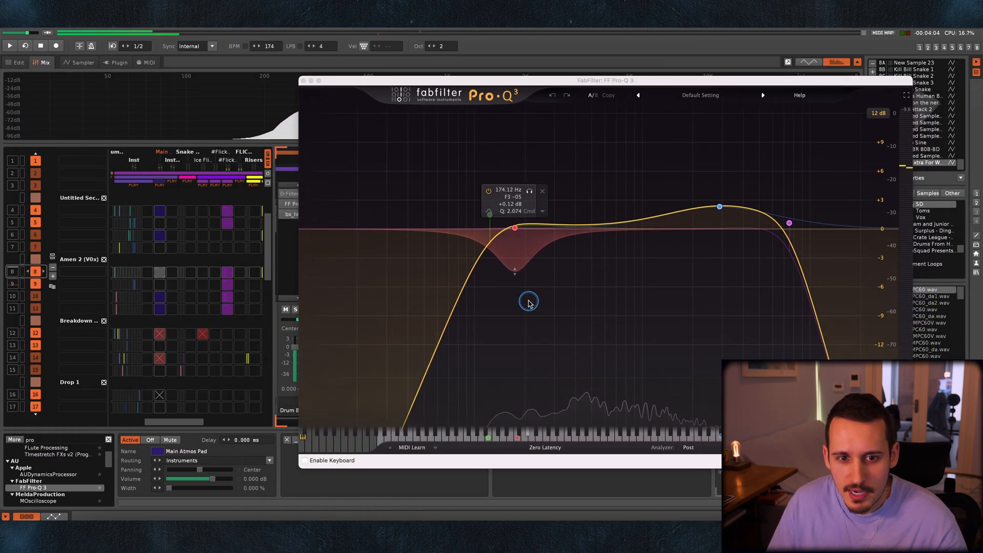
click(303, 80)
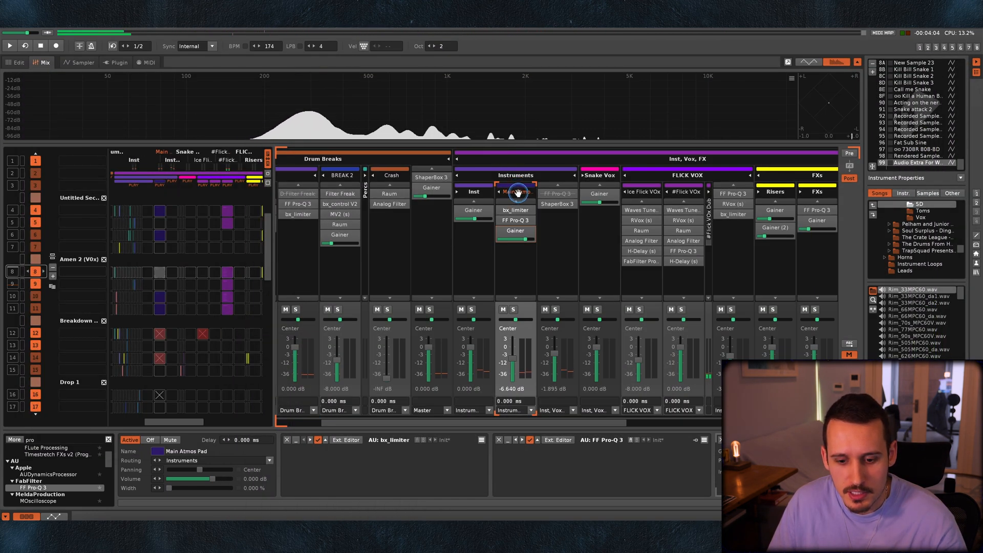
Solo the Main Atmos Pad during playback and inspect its bx_limiter settings.
key(ctrl+backslash)
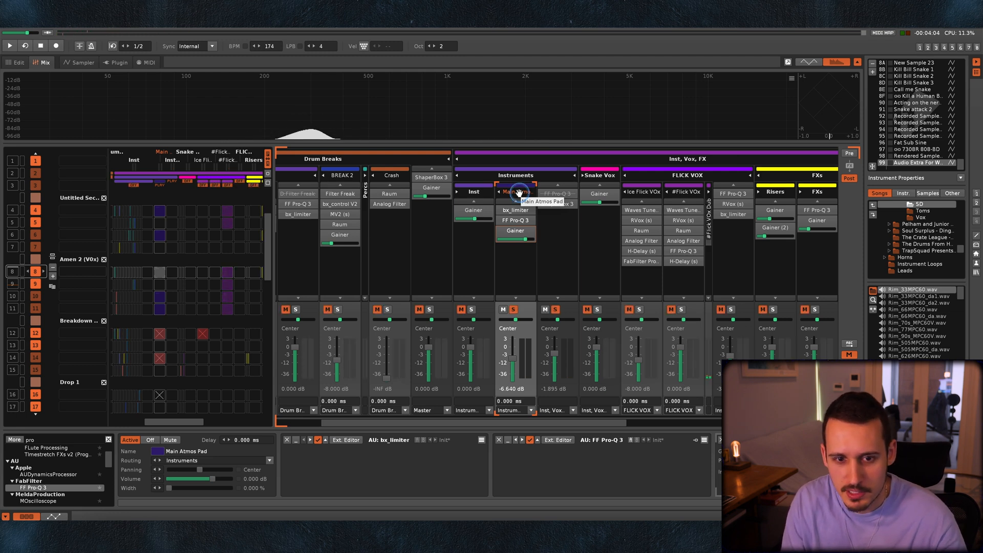
key(space)
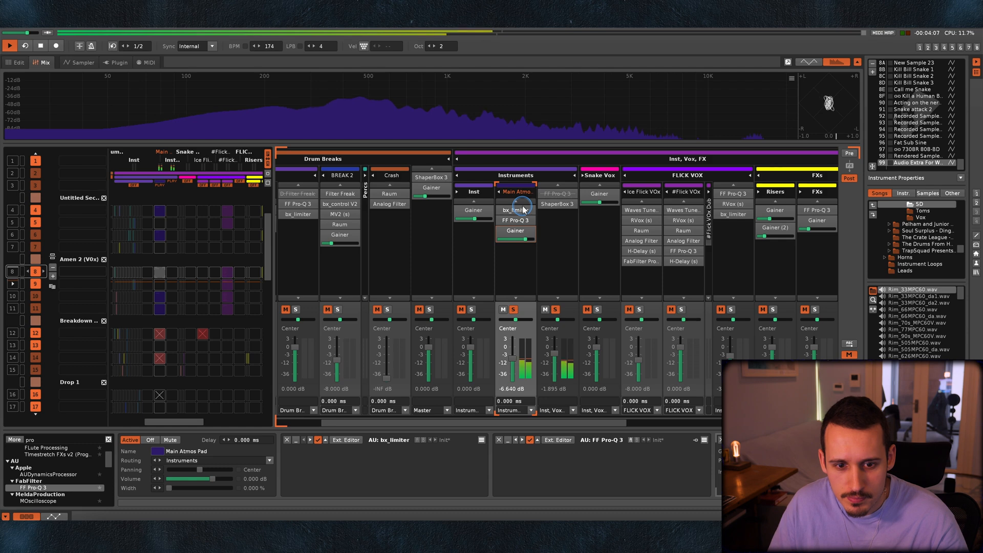
click(351, 440)
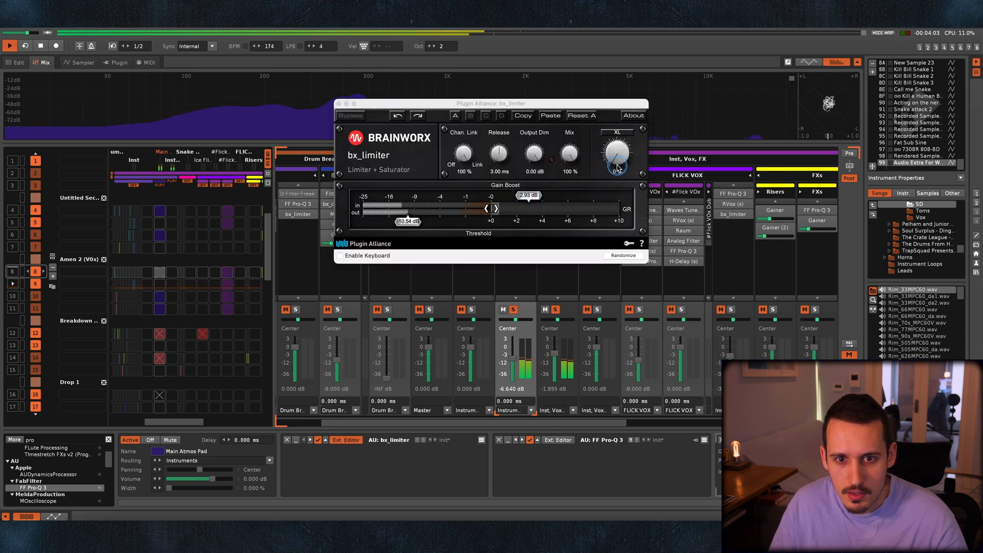
click(339, 105)
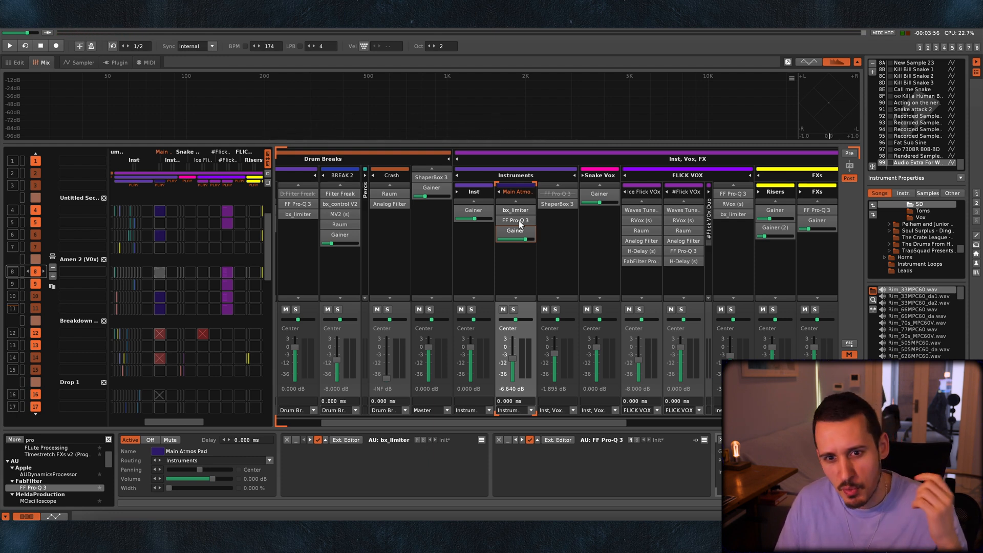
Deepen the cut of the 174 Hz dynamic bell band in the Main Atmos Pad's FF Pro-Q 3 during playback.
click(554, 448)
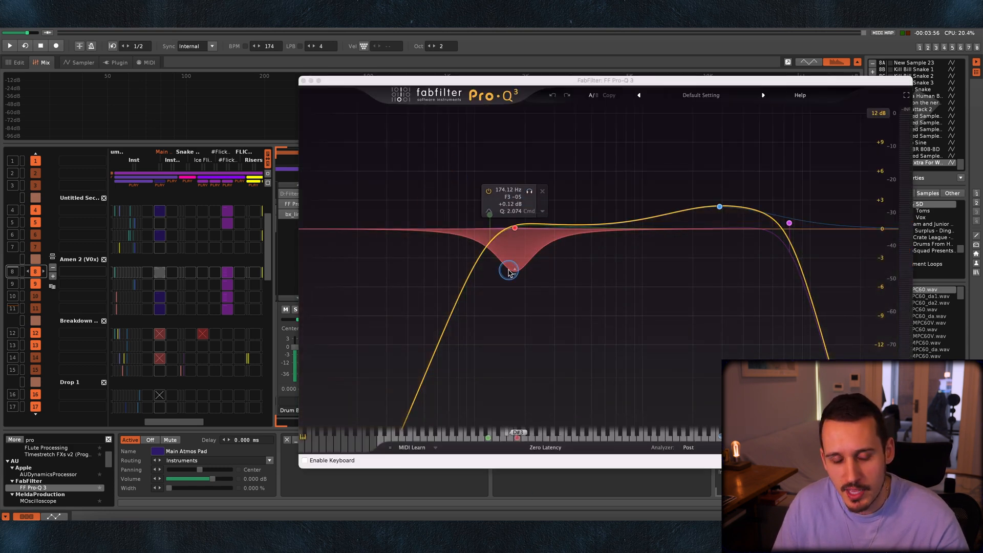
key(space)
drag(522, 260, 525, 322)
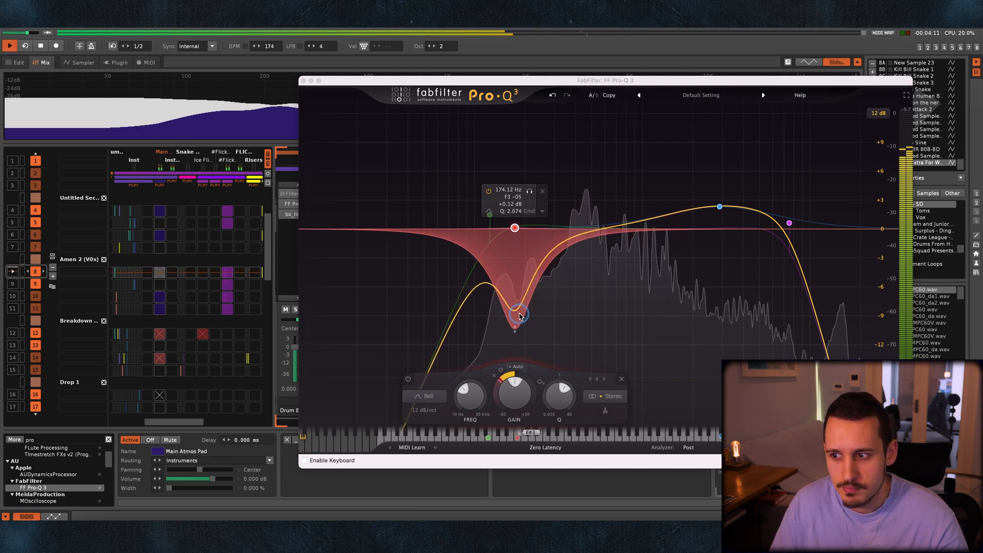
mouse_move(520, 316)
mouse_down()
mouse_move(513, 261)
mouse_move(513, 317)
mouse_up()
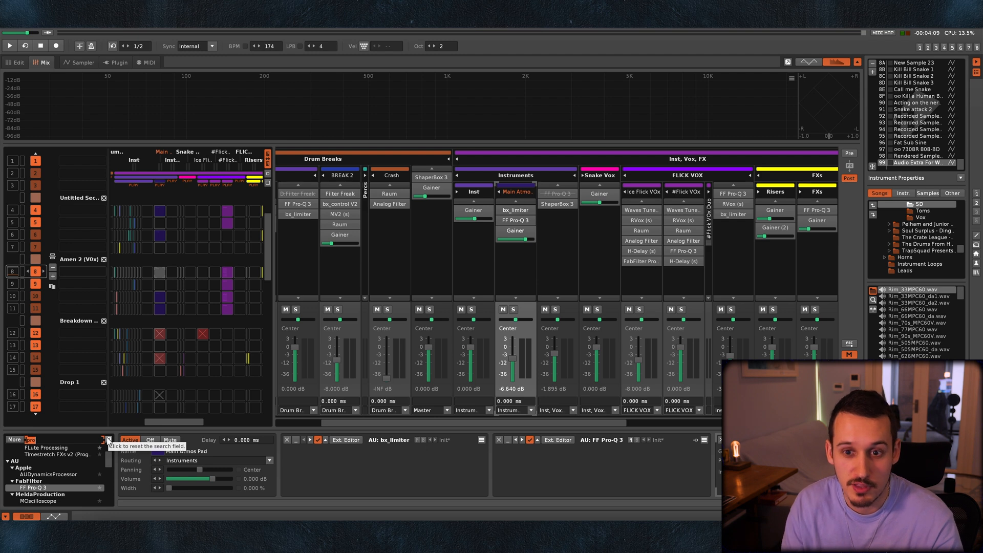
Add the native Delay before the Main Atmos Pad's Gainer, with L Delay 249 ms, R Delay 1 ms and 0% feedback.
click(106, 439)
text(stereo)
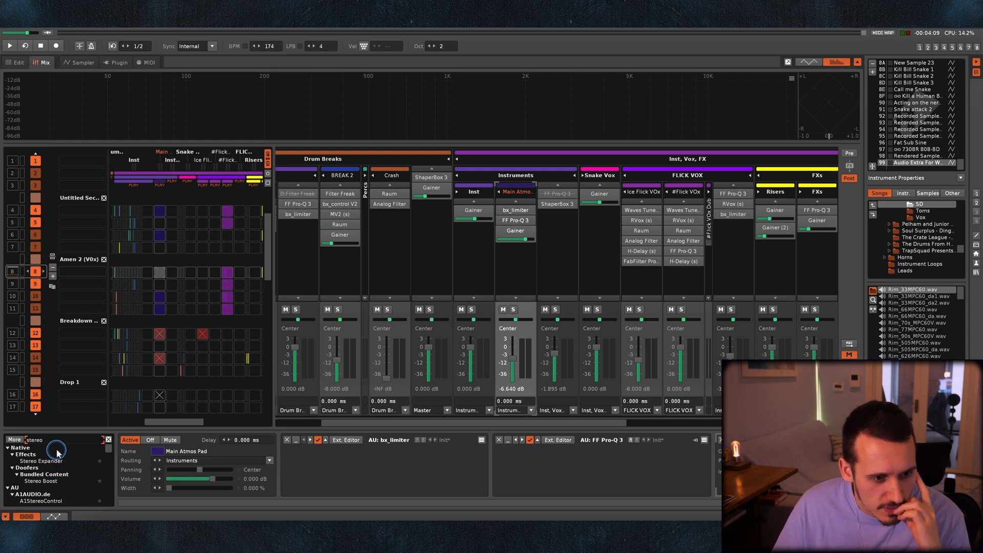
text(la)
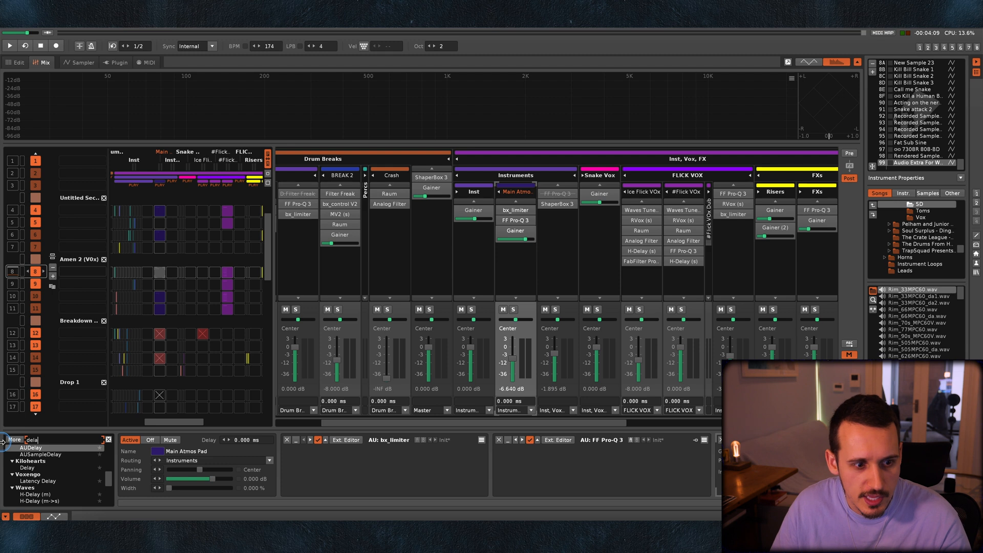
scroll(31, 458, up, 6)
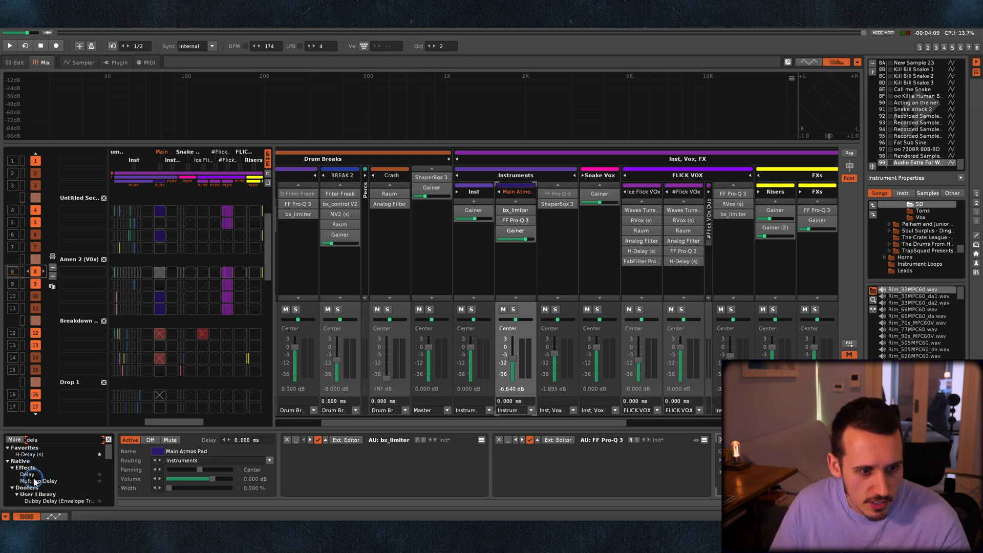
click(29, 475)
drag(709, 476, 712, 477)
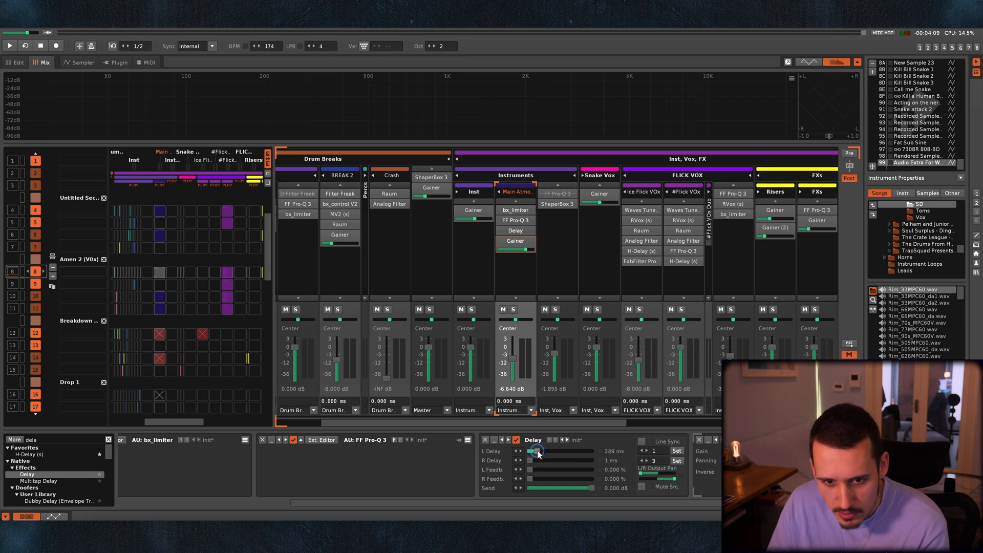
Audition the Main Atmos Pad's Delay in the mix and soloed, comparing it active and bypassed.
key(space)
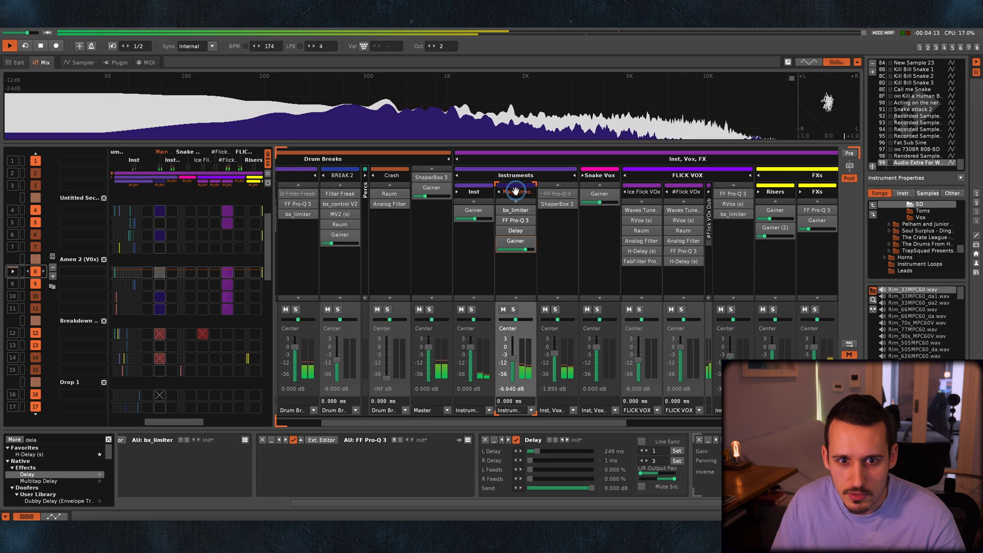
click(514, 309)
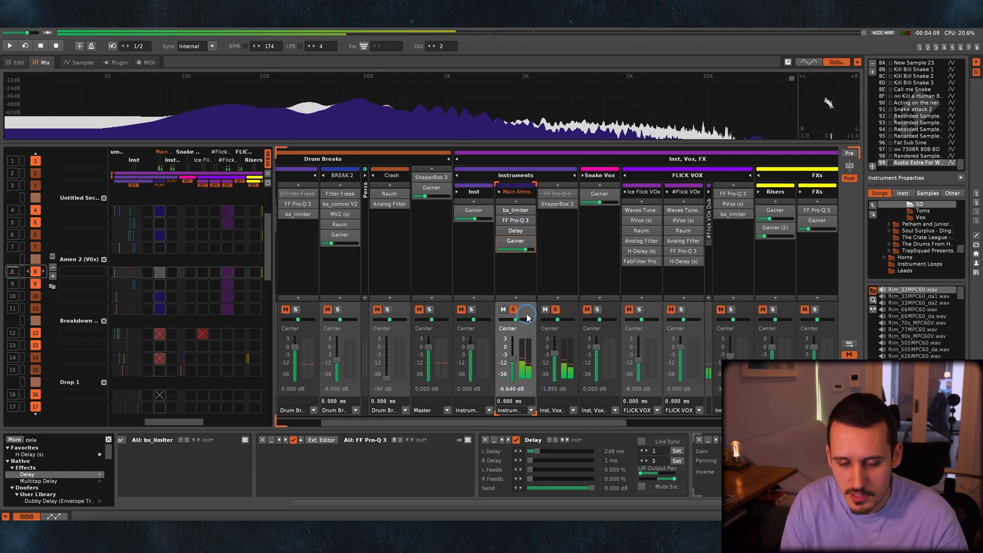
key(space)
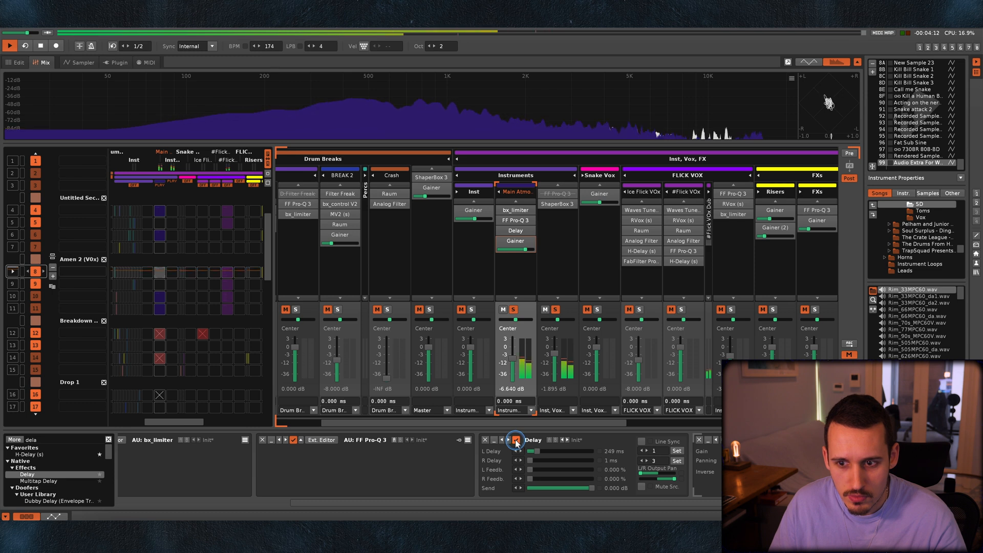
click(516, 441)
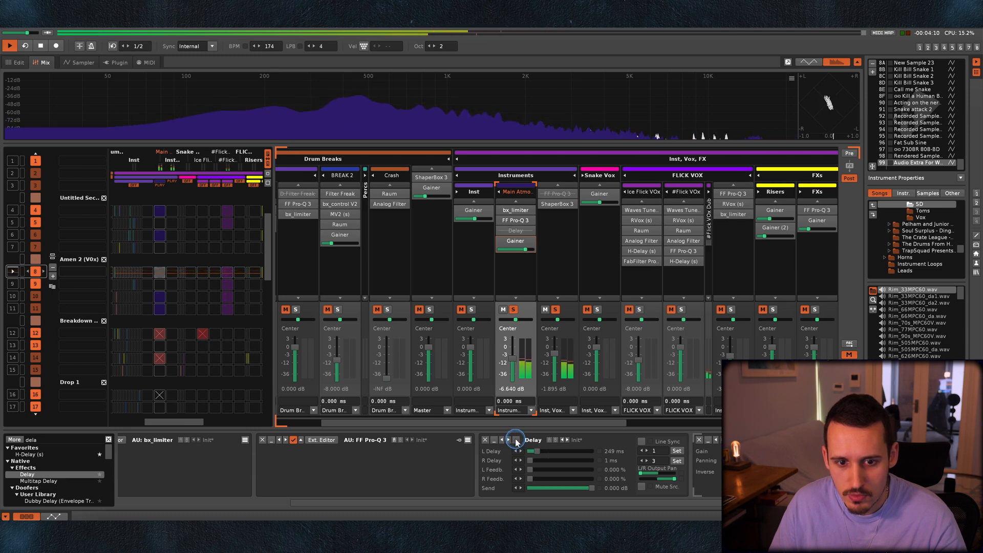
key(space)
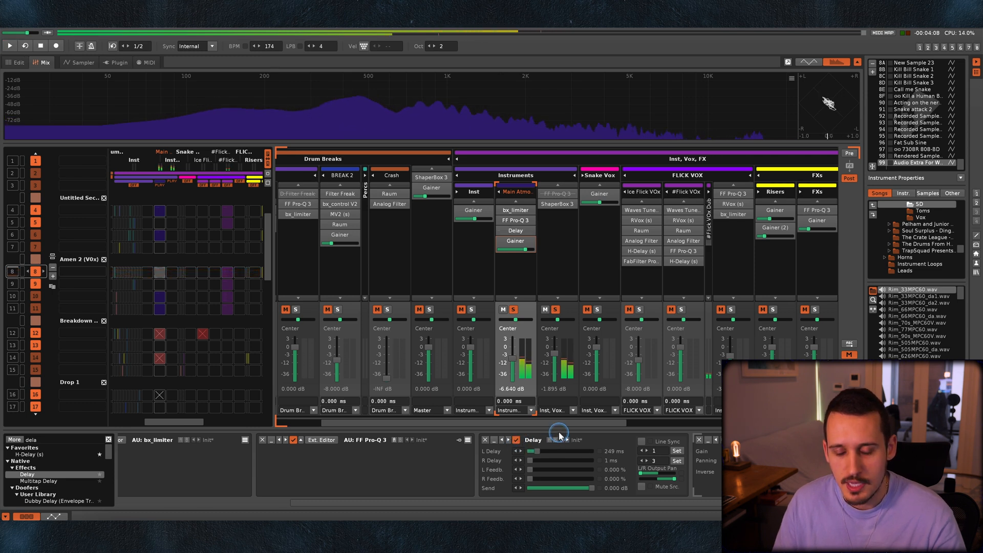
click(514, 310)
Lower the Main Atmos Pad fader to -9.255 dB and fine-tune its Delay's left delay time during playback.
key(space)
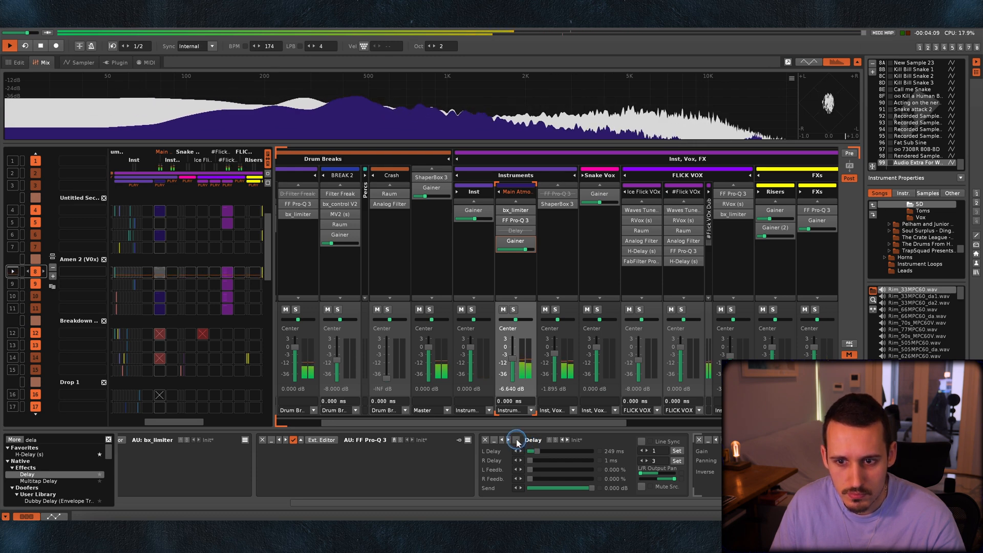
drag(513, 358, 515, 364)
key(space)
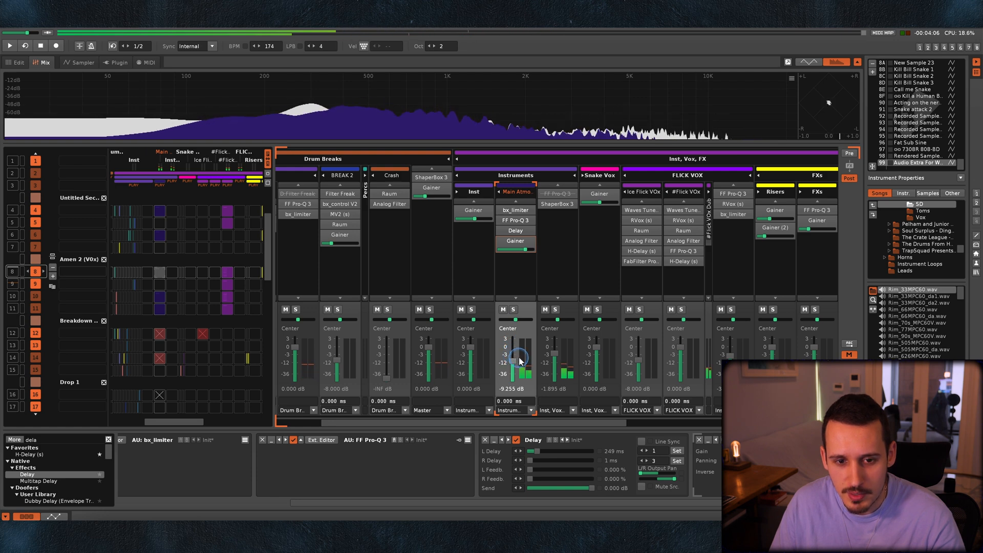
key(space)
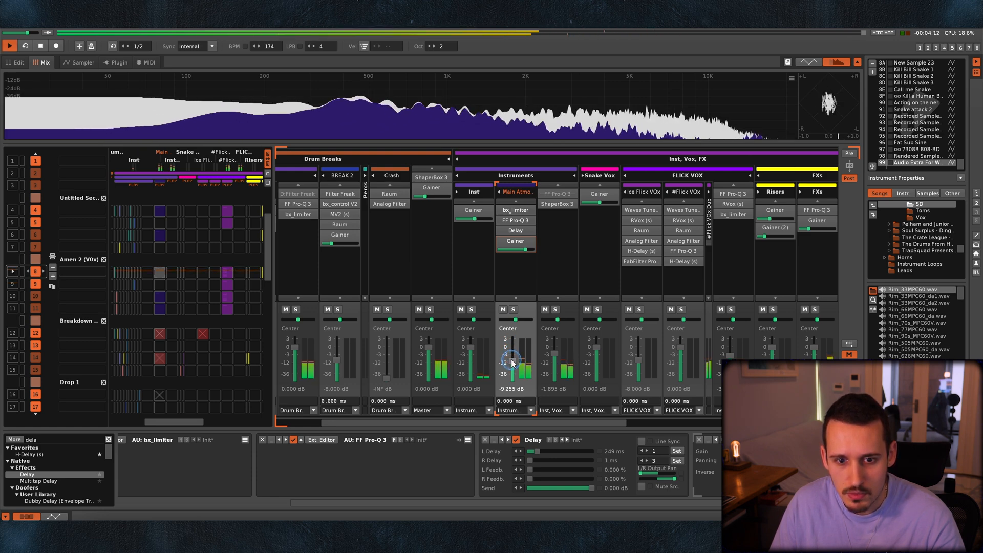
drag(540, 451, 537, 452)
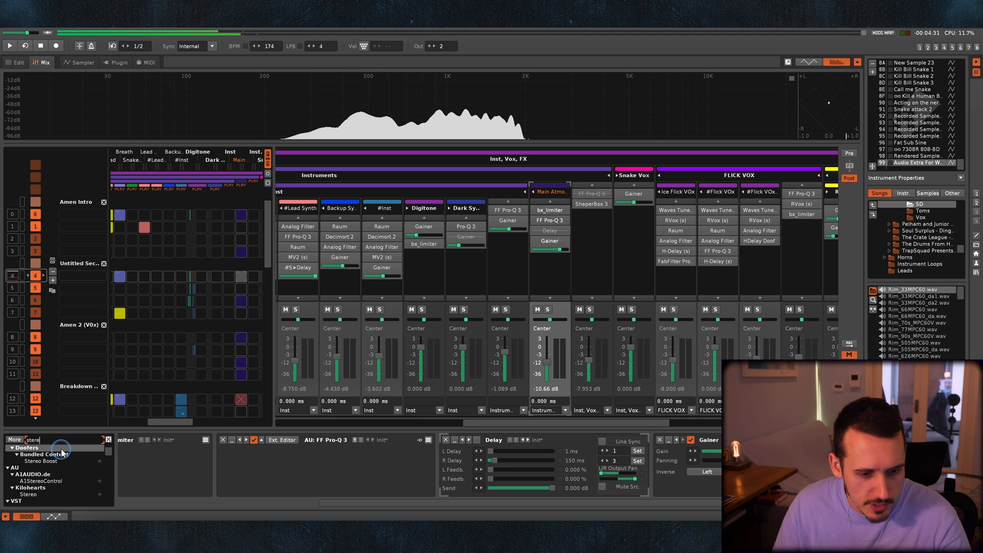
Search the effects for "imager", insert Ozone Imager 2 on the Main Atmos Pad and adjust that track's fader during playback.
key(BackSpace)
key(BackSpace)
key(BackSpace)
key(BackSpace)
key(BackSpace)
text(imager)
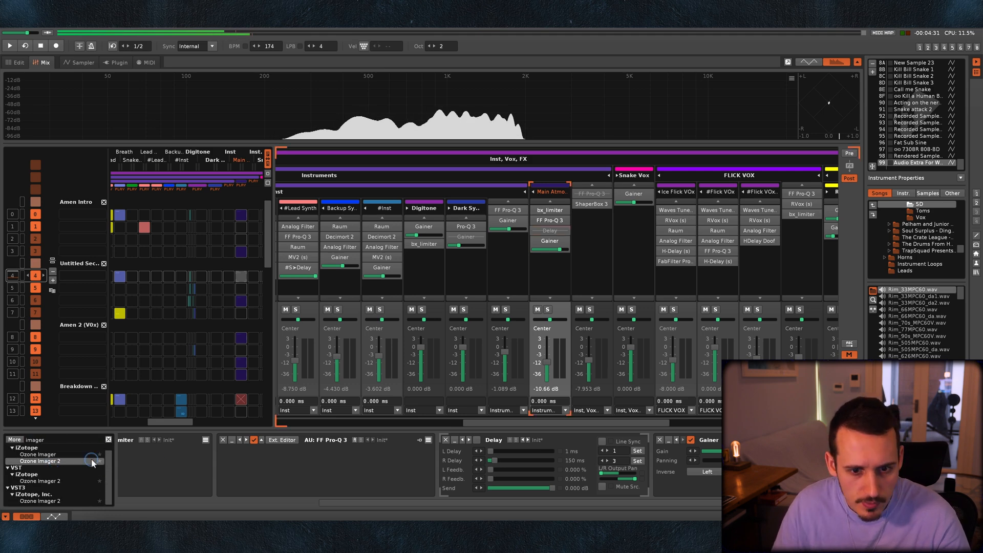
double_click(40, 461)
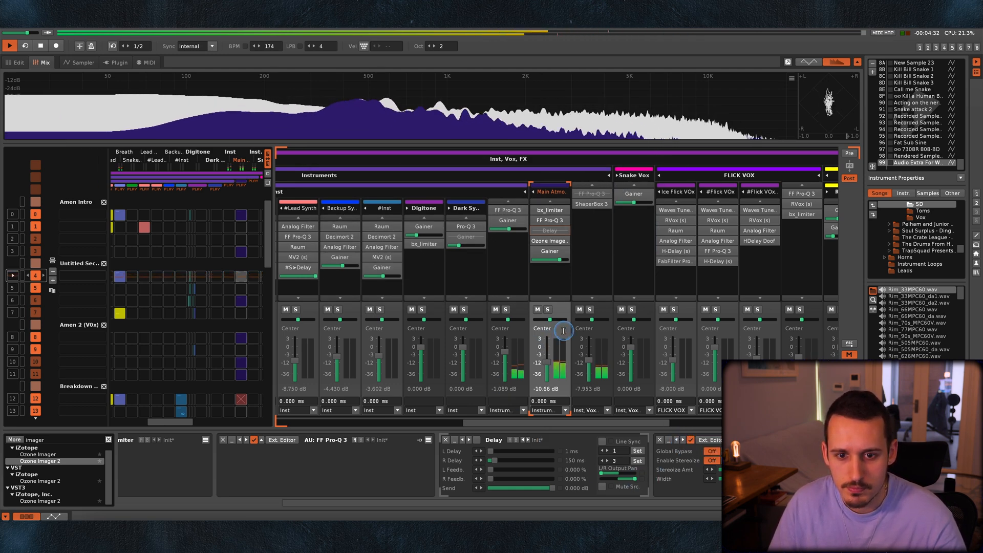
drag(550, 358, 550, 360)
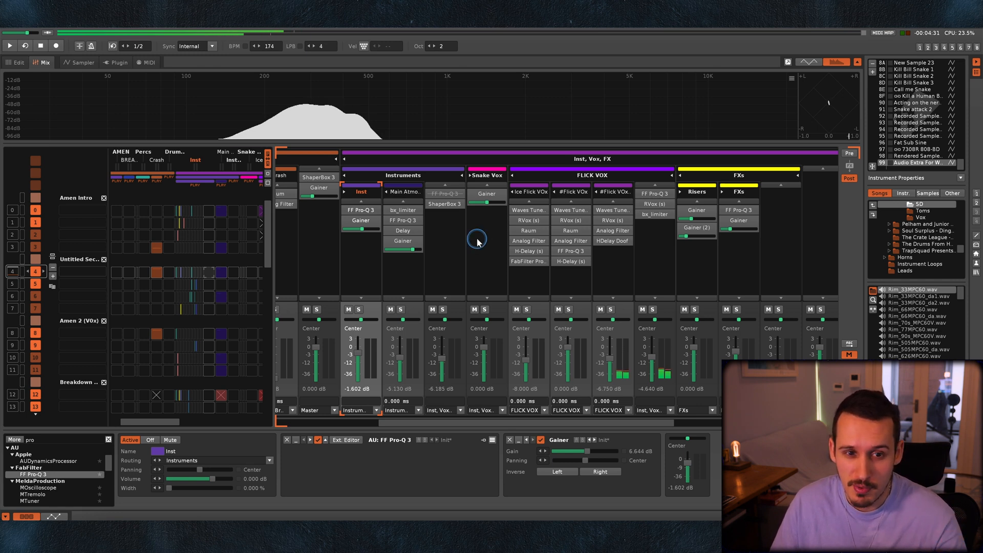
Test the Main Atmos Pad fader from about -28 dB up to about -1 dB against the Instruments group and rebalance it by ear.
scroll(379, 187, left, 5)
click(555, 175)
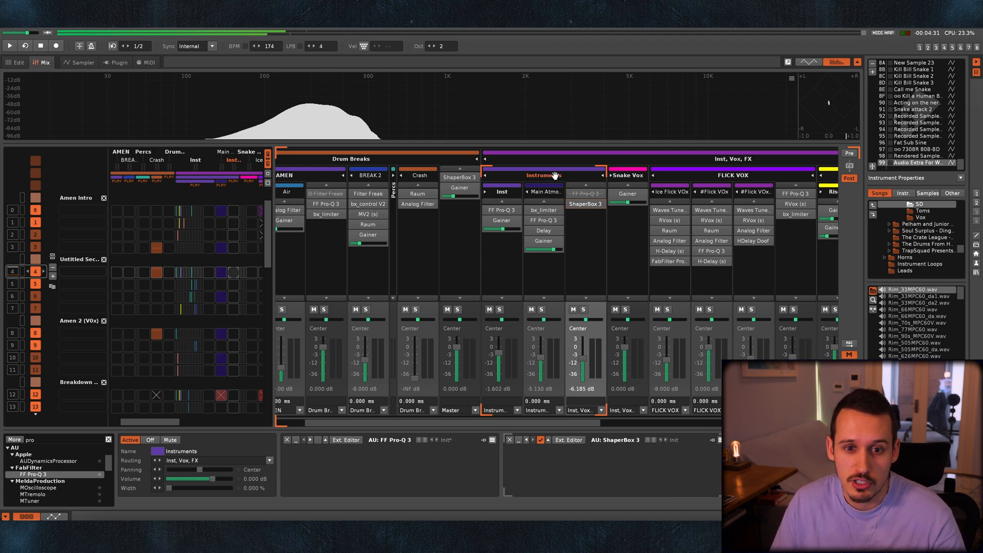
key(space)
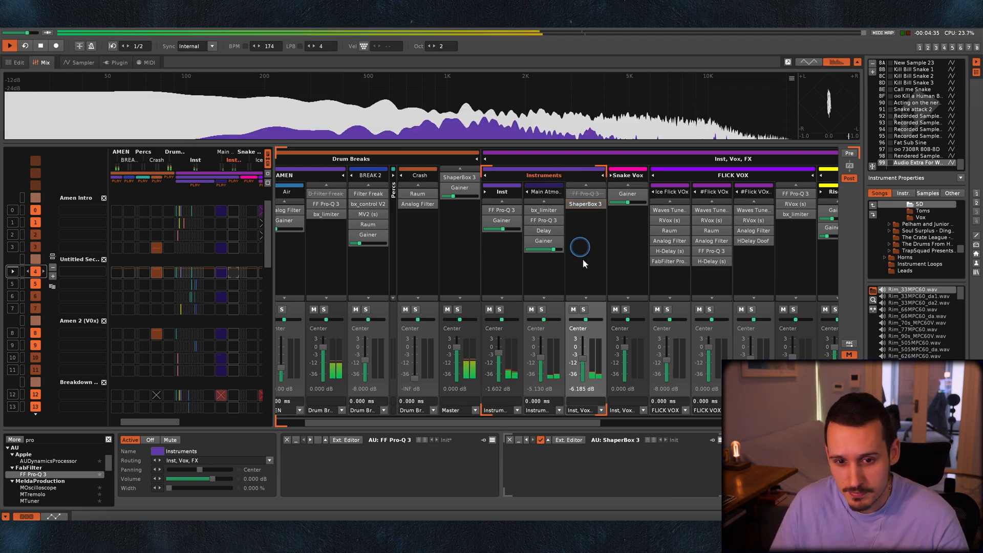
drag(541, 357, 542, 374)
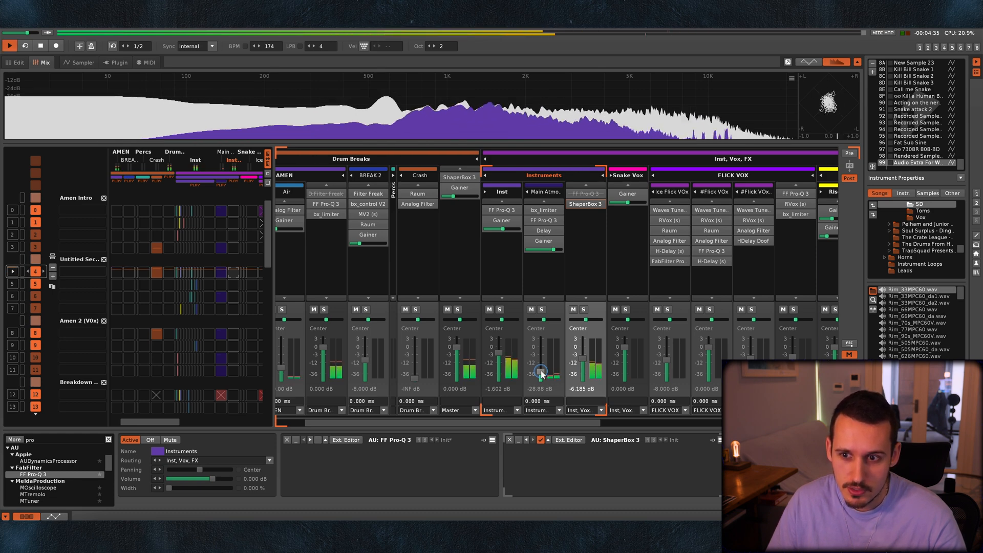
key(space)
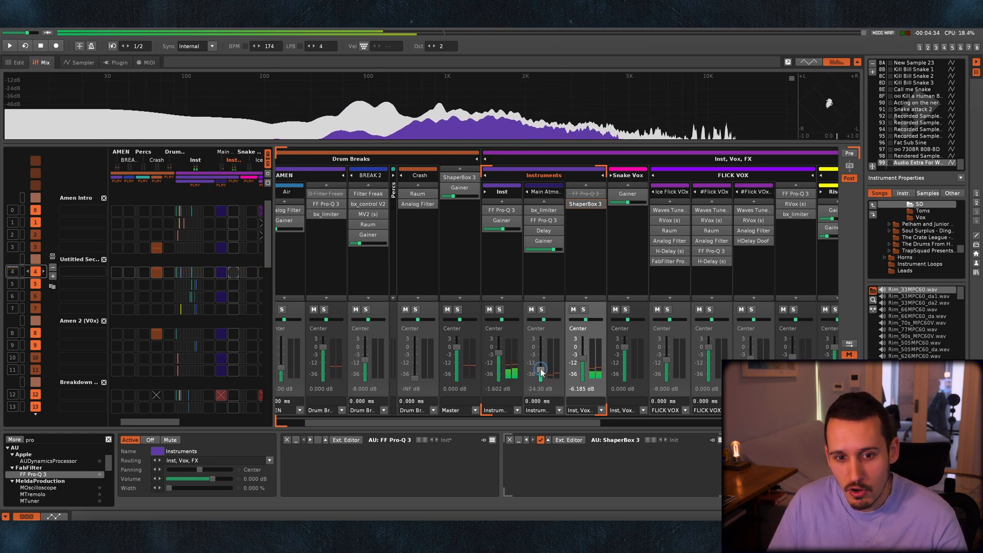
drag(541, 372, 541, 355)
key(space)
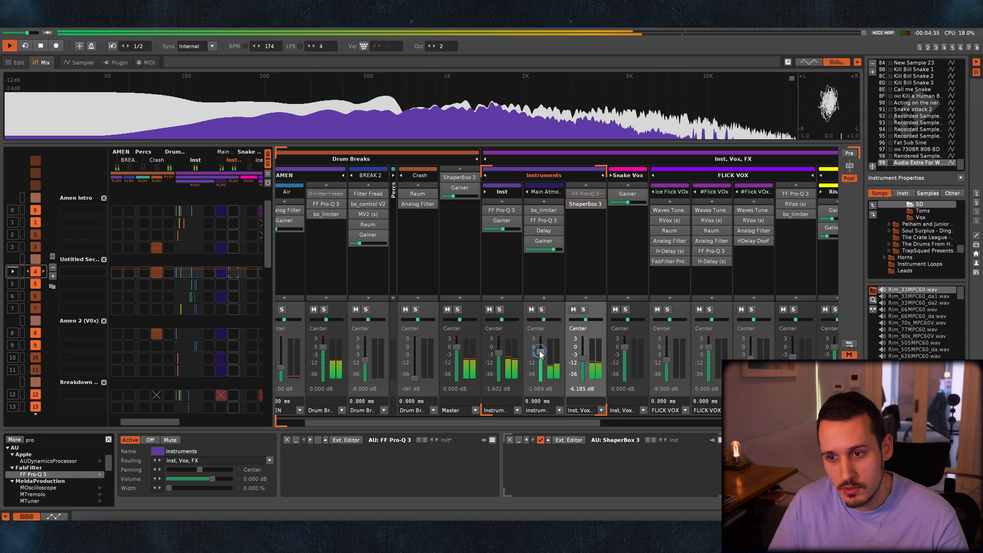
key(space)
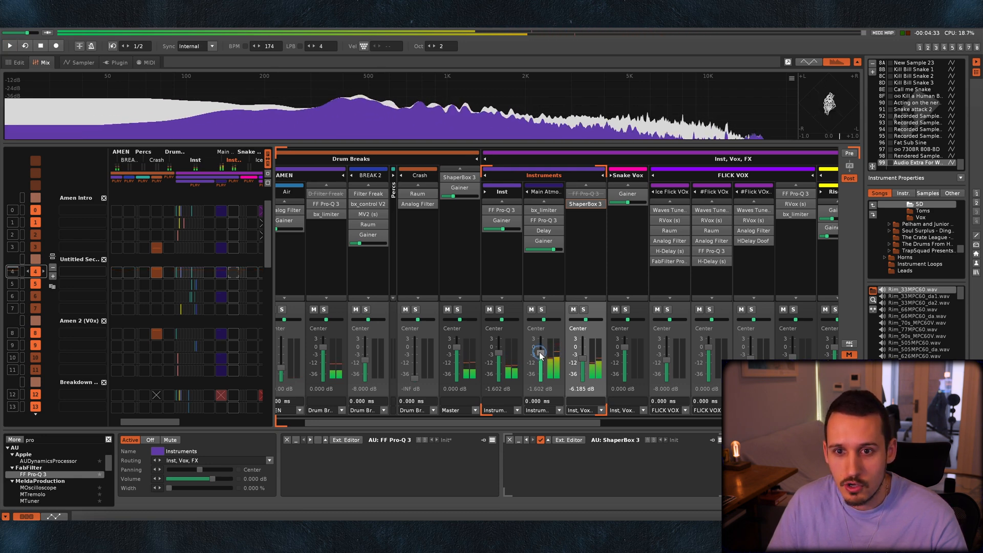
drag(540, 354, 541, 358)
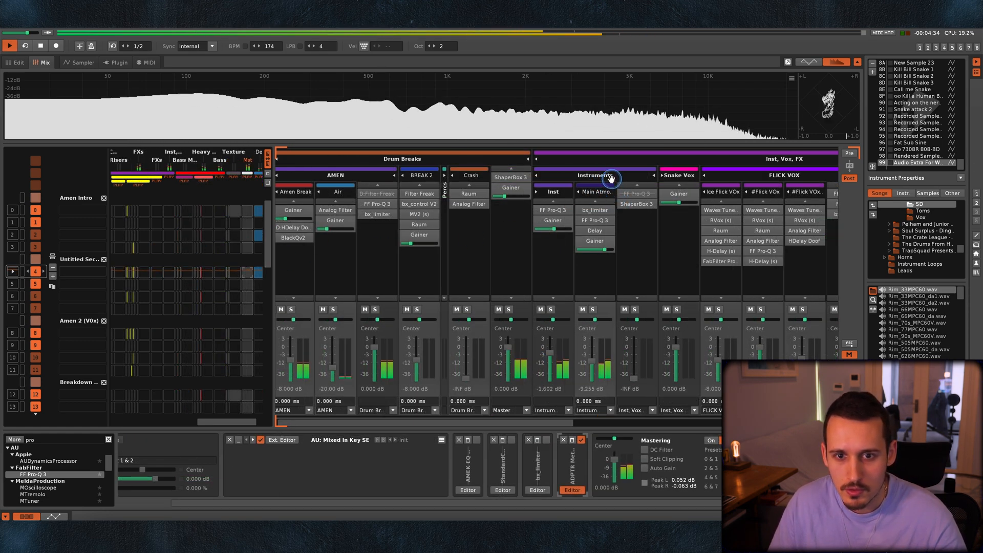
Bring the Instruments group fader to about -8.6 dB, fine-tune it by ear during playback, and audition the soloed Digitone track.
drag(634, 378, 638, 362)
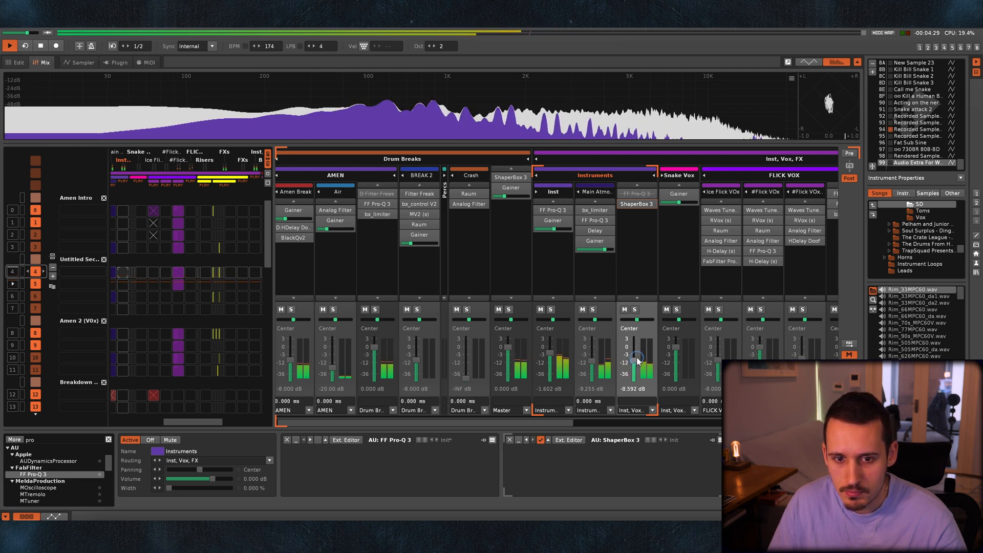
drag(633, 363, 635, 362)
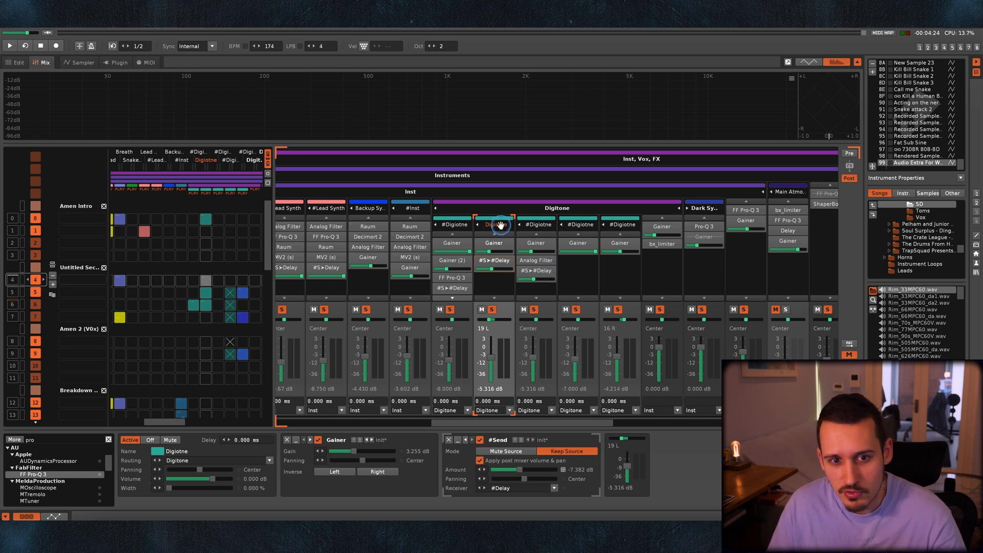
key(space)
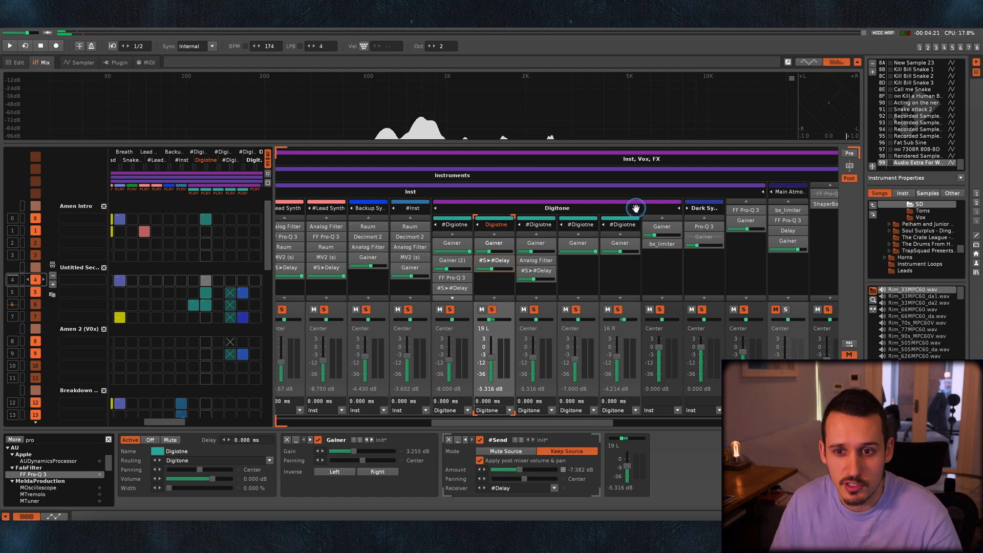
Add FabFilter Pro-Q 3 after the Gainer on the #FX 3 track panned 24 R and open its editor.
scroll(635, 209, right, 5)
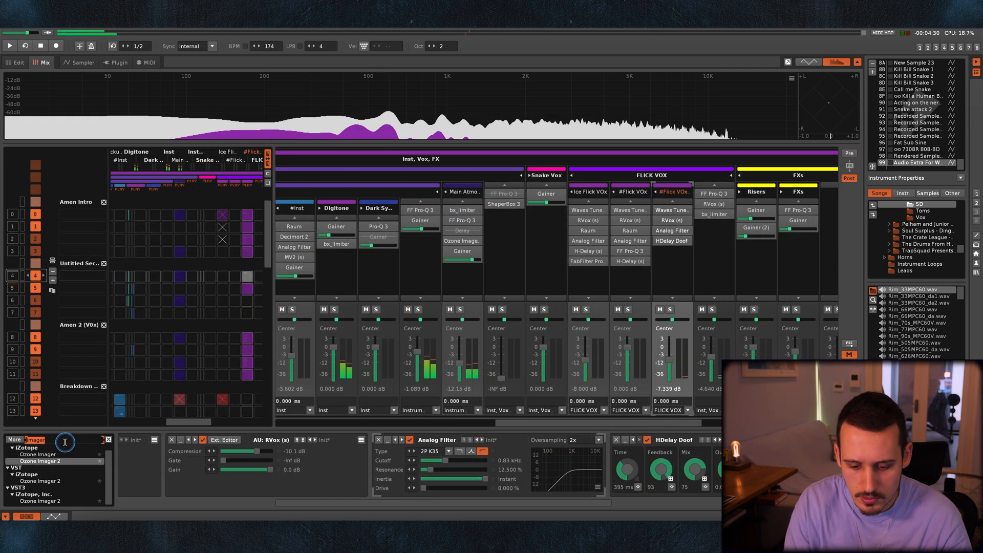
scroll(51, 466, down, 3)
drag(28, 481, 679, 256)
double_click(679, 253)
Shape a 12 dB/oct low cut at 602.44 Hz with Q 1.214 in the #FX 3 track's Pro-Q 3 while auditioning it.
key(space)
click(200, 203)
drag(201, 202, 452, 190)
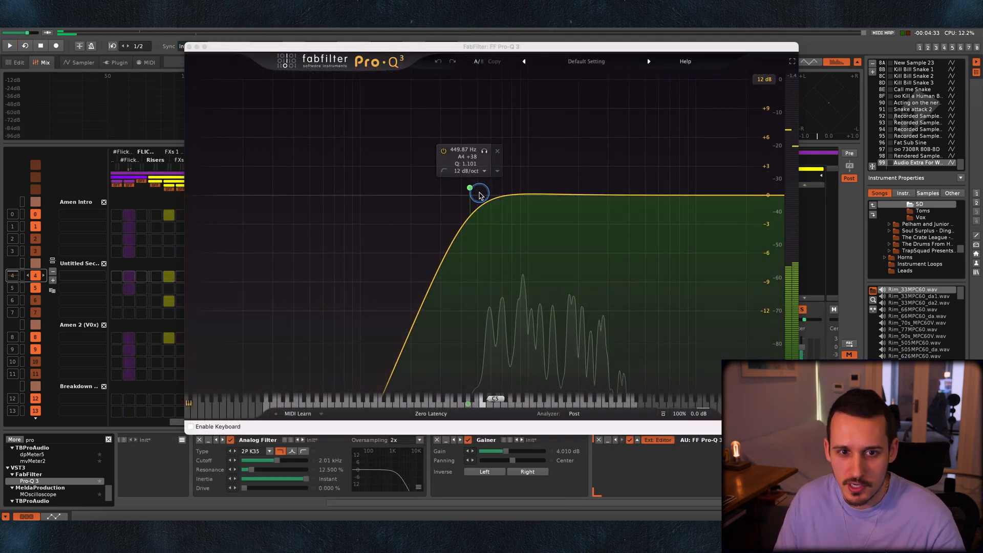
drag(468, 191, 490, 181)
key(space)
key(space)
key(space)
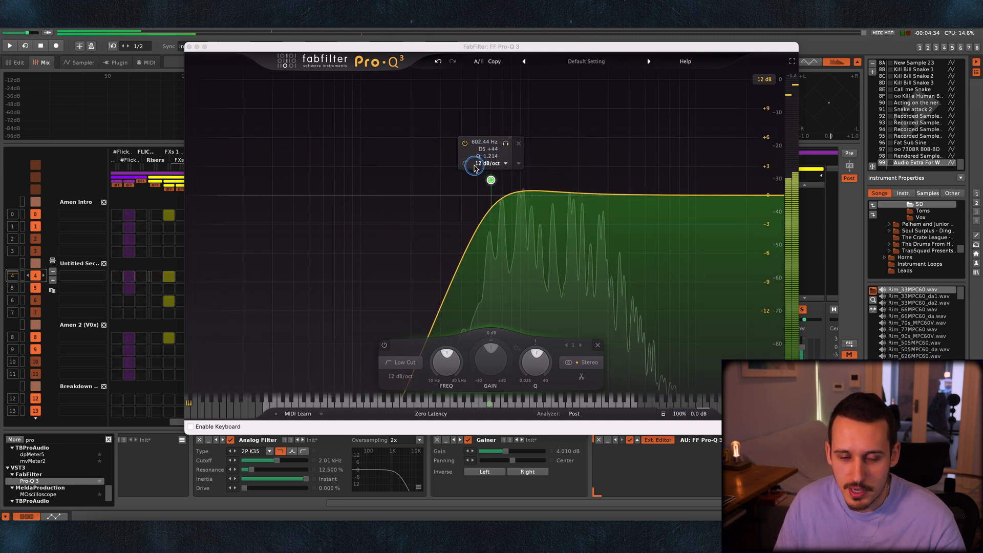
Add an 18 dB/oct high cut at 9224.8 Hz with Q 1.155 to the #FX 3 track's Pro-Q 3 during playback and close its editor.
key(space)
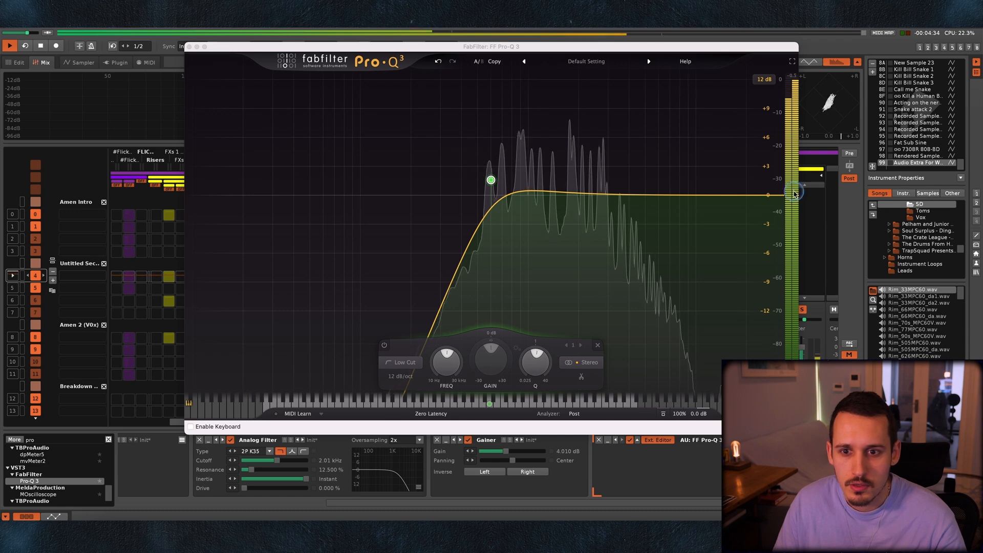
drag(777, 195, 689, 183)
key(space)
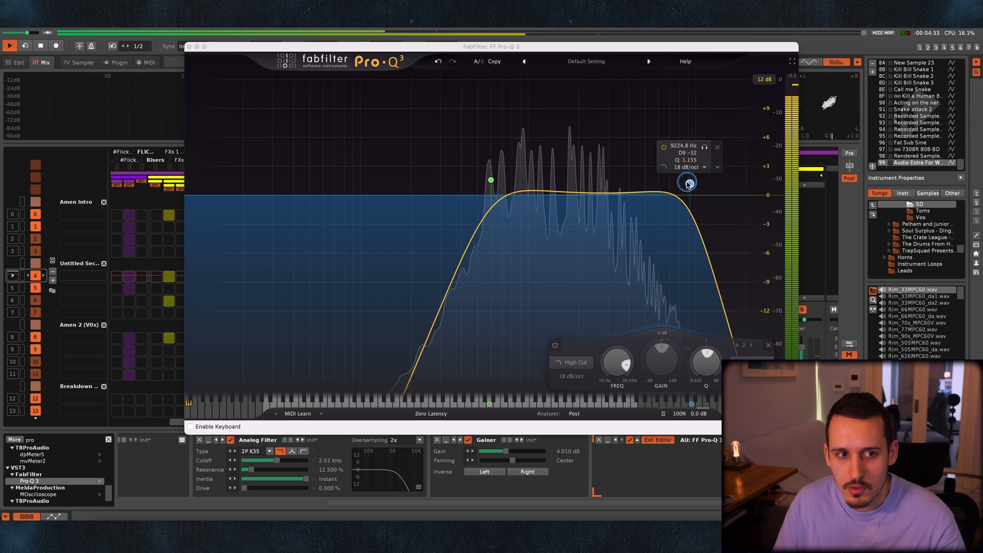
click(189, 47)
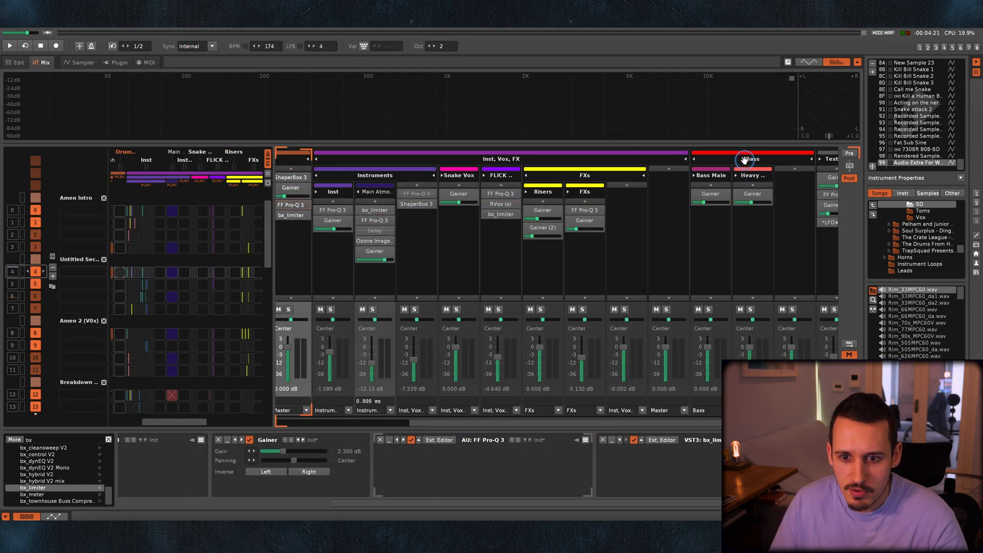
Audition the Bass group in the Drop 1 section and expand its Heavy Bass and Bass Main subgroups.
click(744, 160)
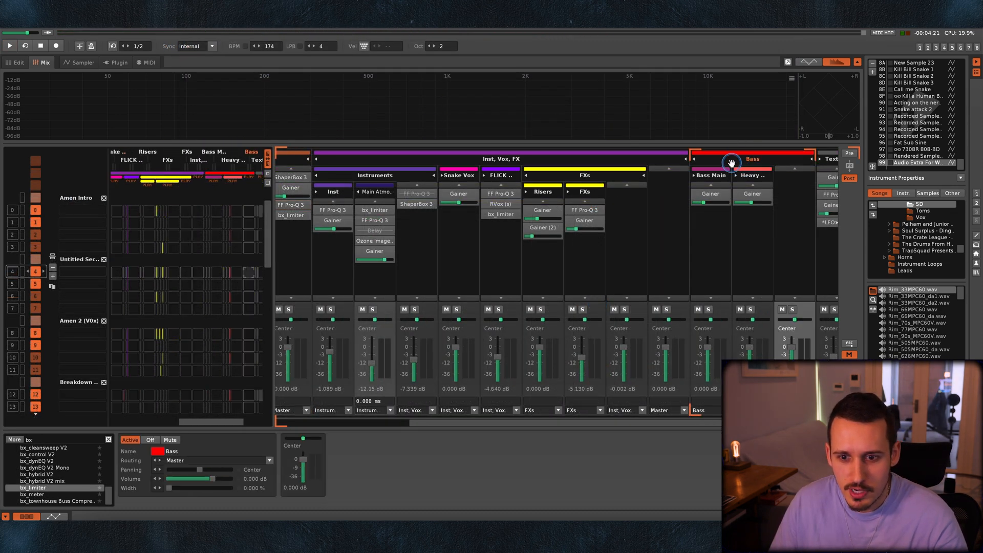
scroll(691, 180, right, 4)
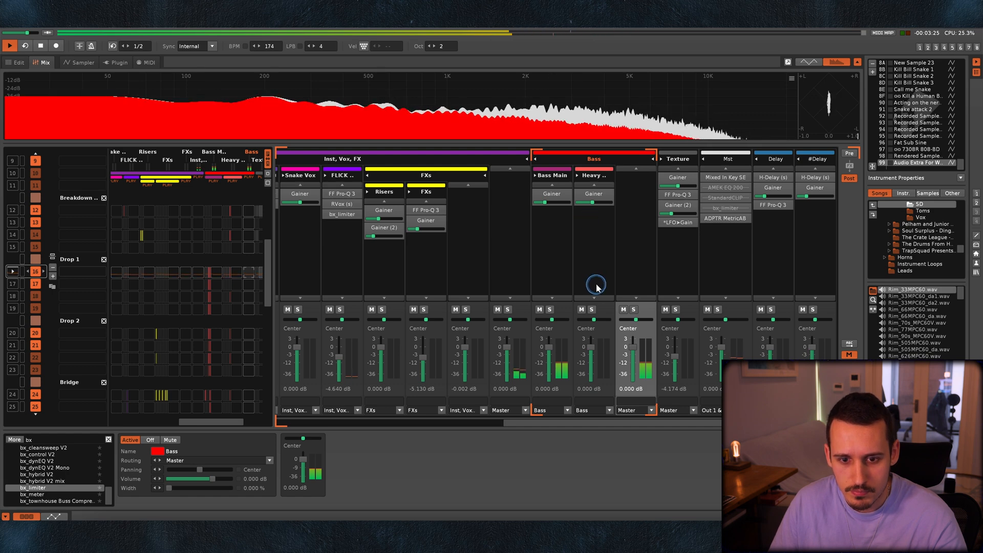
key(space)
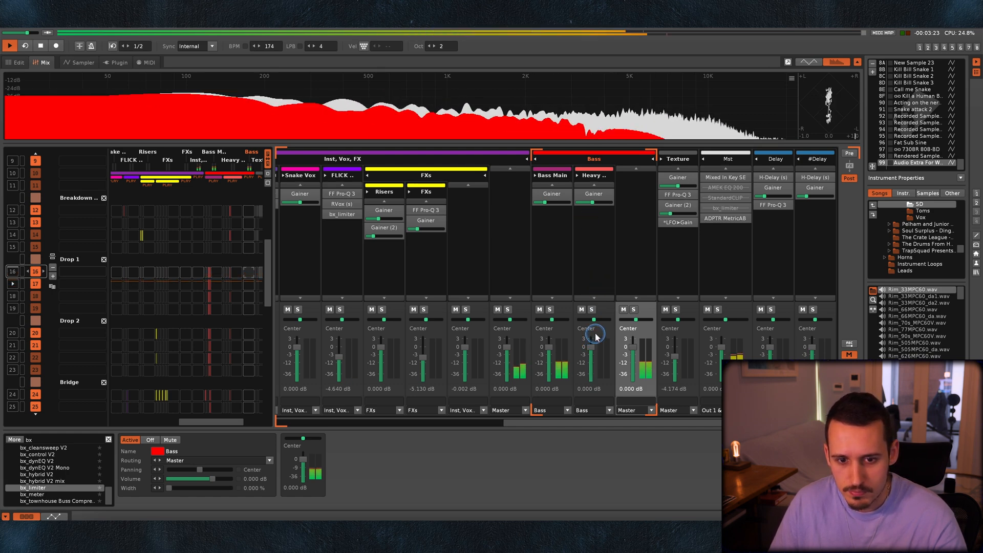
click(577, 176)
click(535, 175)
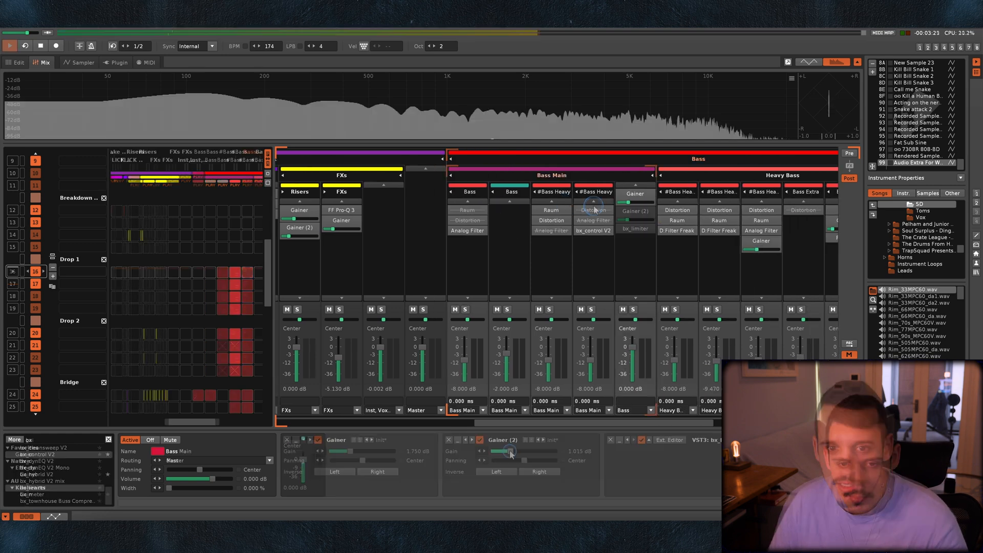
Set the gain of Gainer (2) on the Bass Main group to 3.055 dB and fine-tune it by ear in Drop 1.
drag(513, 452, 514, 451)
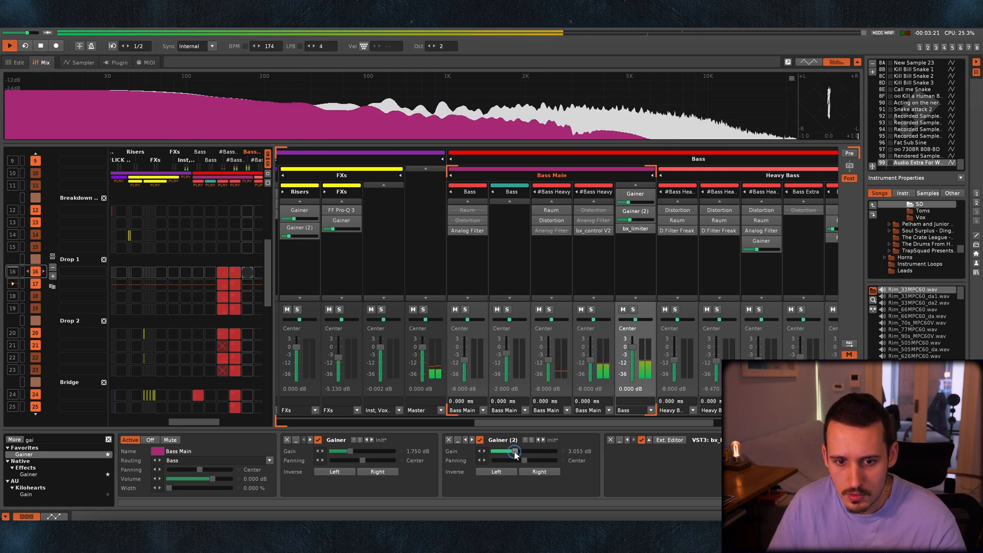
key(space)
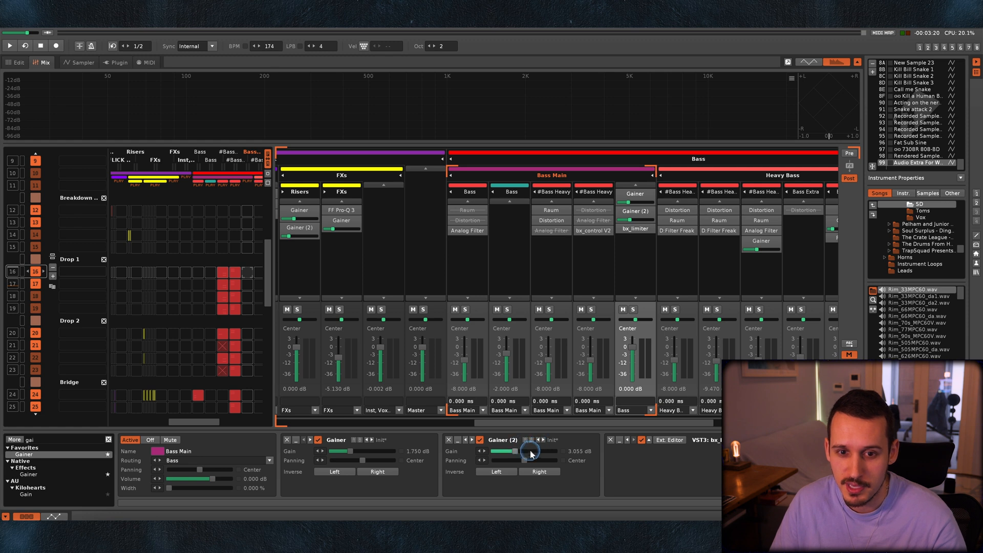
key(space)
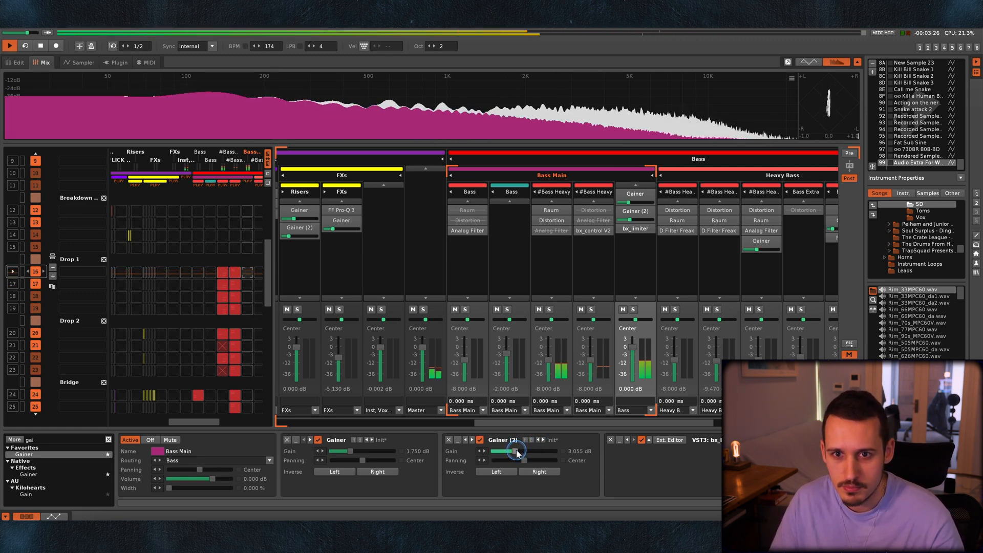
drag(516, 453, 518, 454)
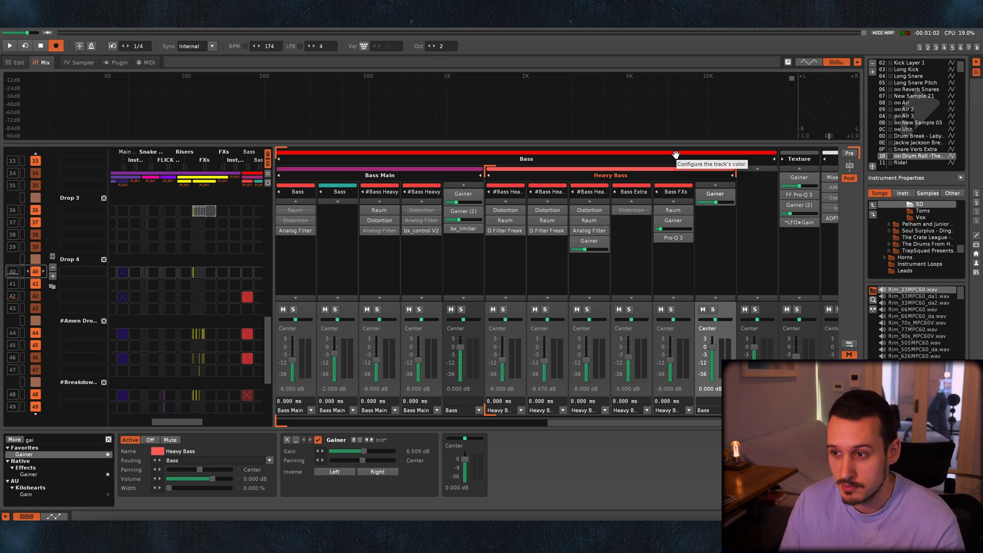
Compare the Drop 4 mix with the Alaska And Nucleus reference track in MetricAB by alternating between A and B during playback.
drag(980, 102, 342, 94)
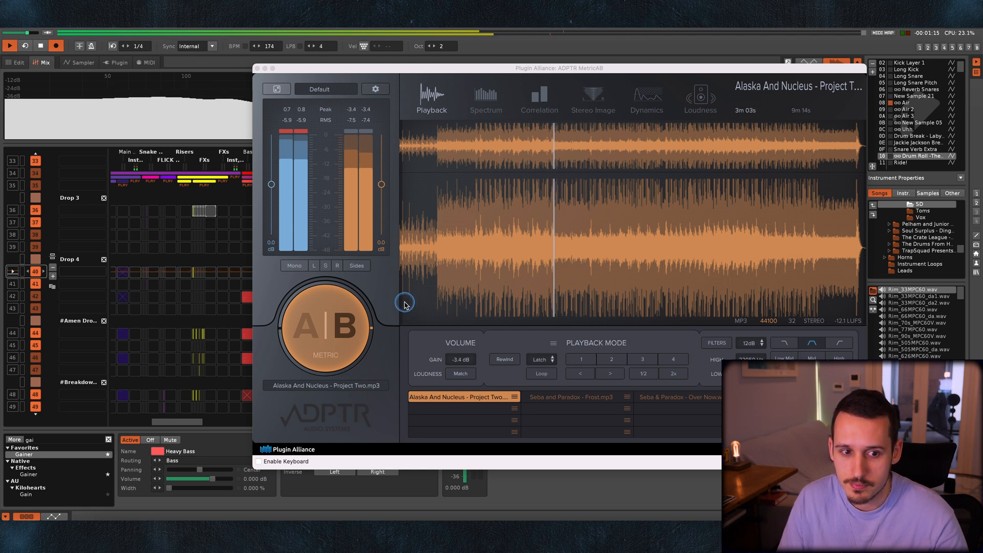
click(342, 327)
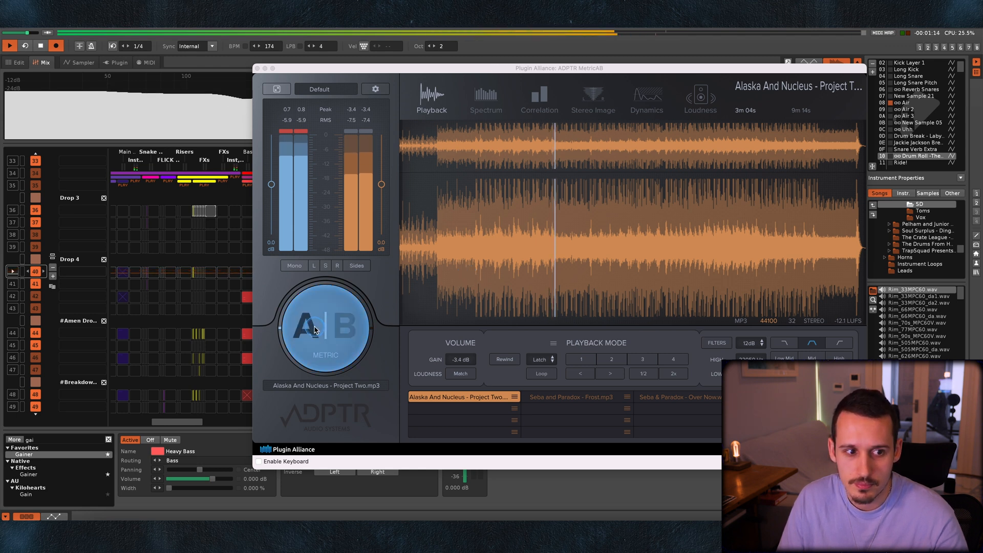
click(340, 328)
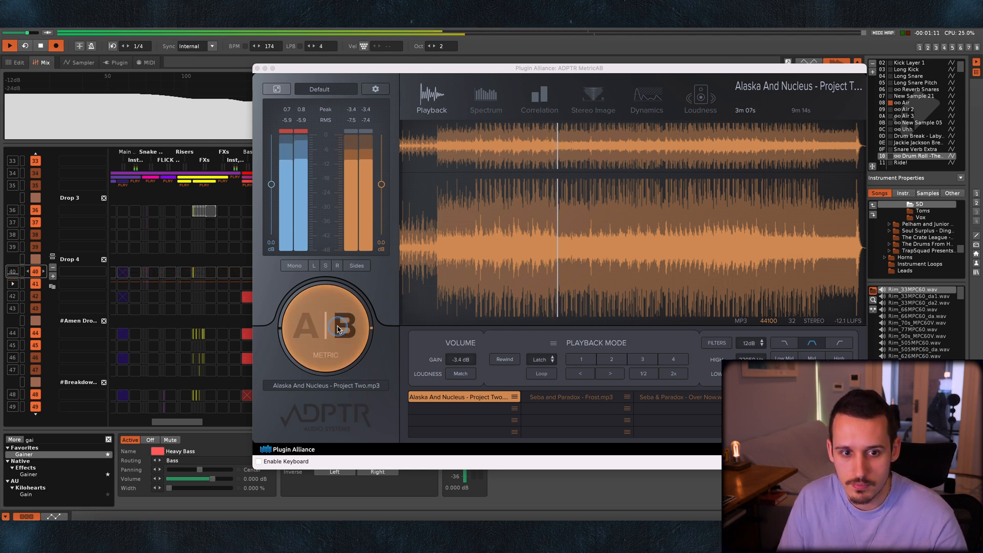
click(310, 330)
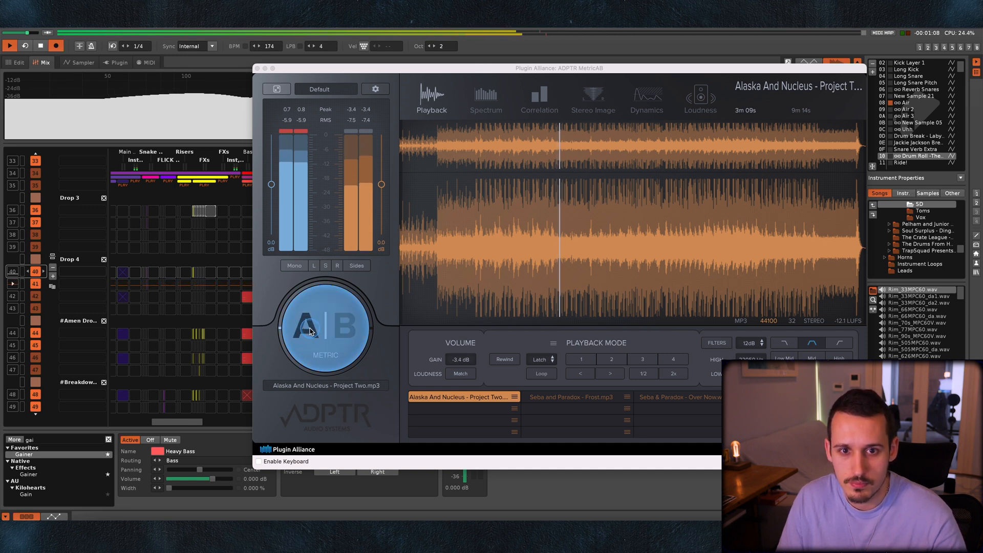
click(341, 330)
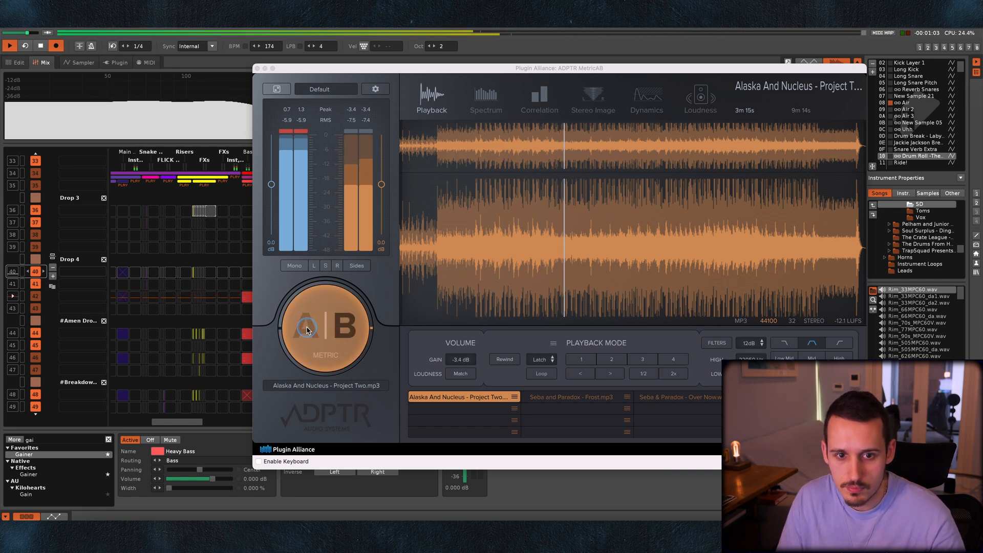
key(space)
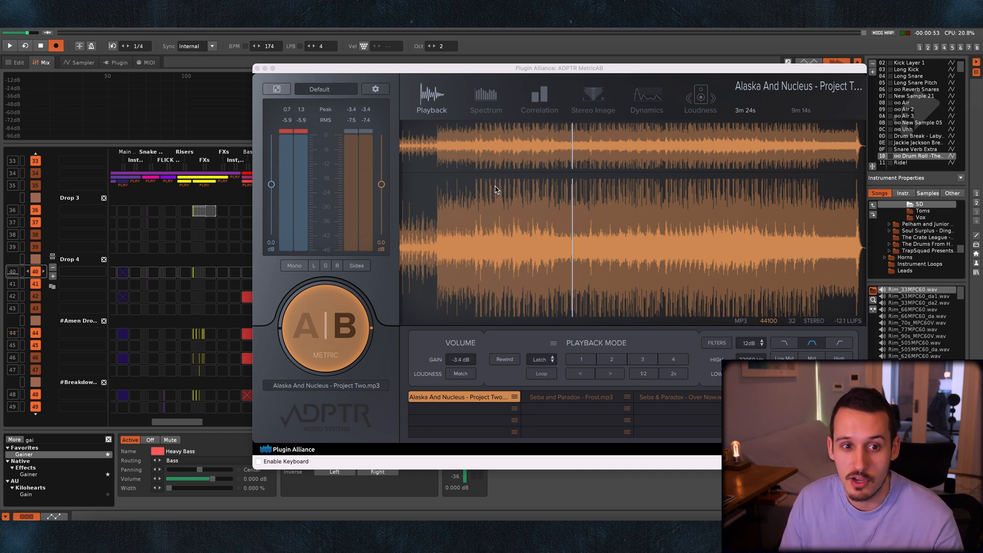
Move the MetricAB reference playback to an earlier point and compare the mix with the reference again by switching between A and B.
click(495, 189)
key(space)
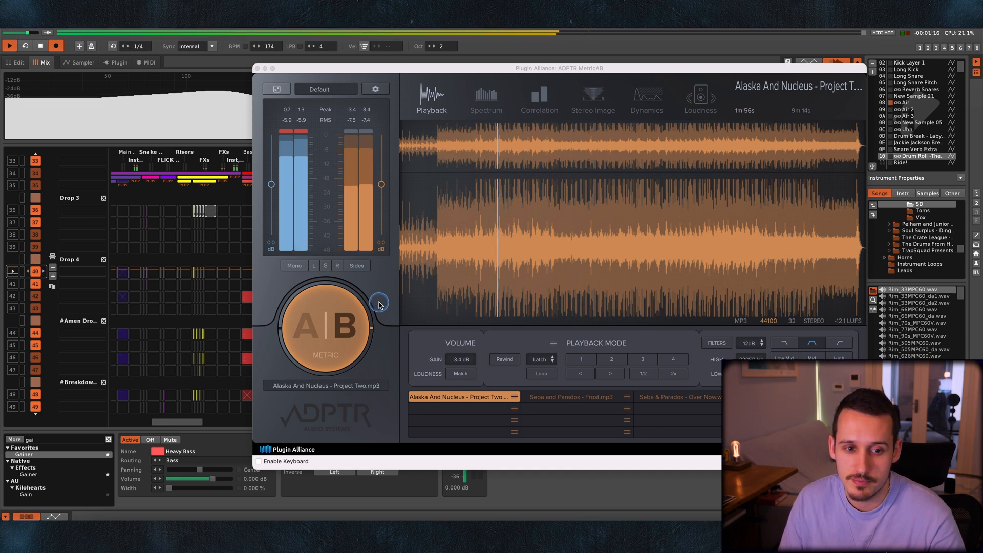
click(305, 329)
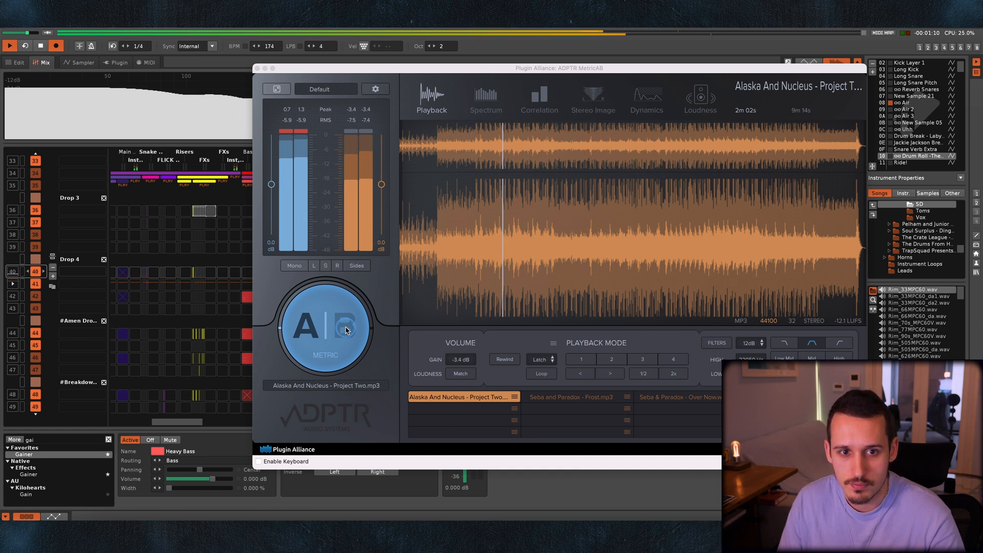
click(309, 330)
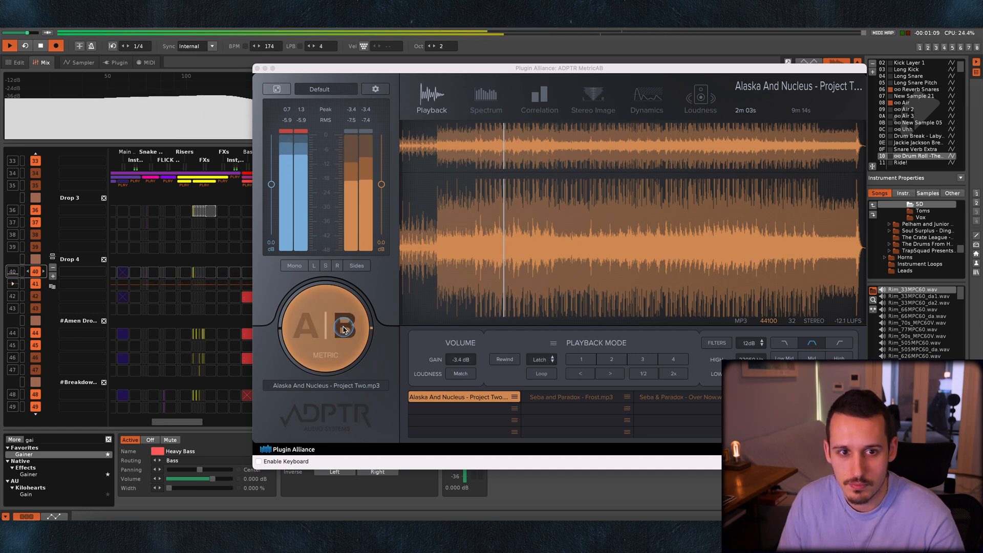
click(309, 330)
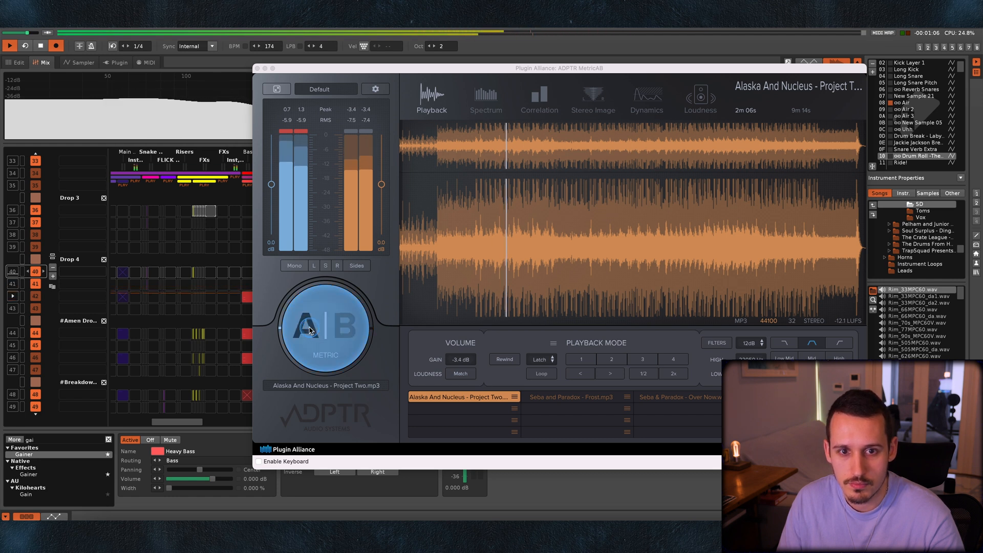
click(348, 329)
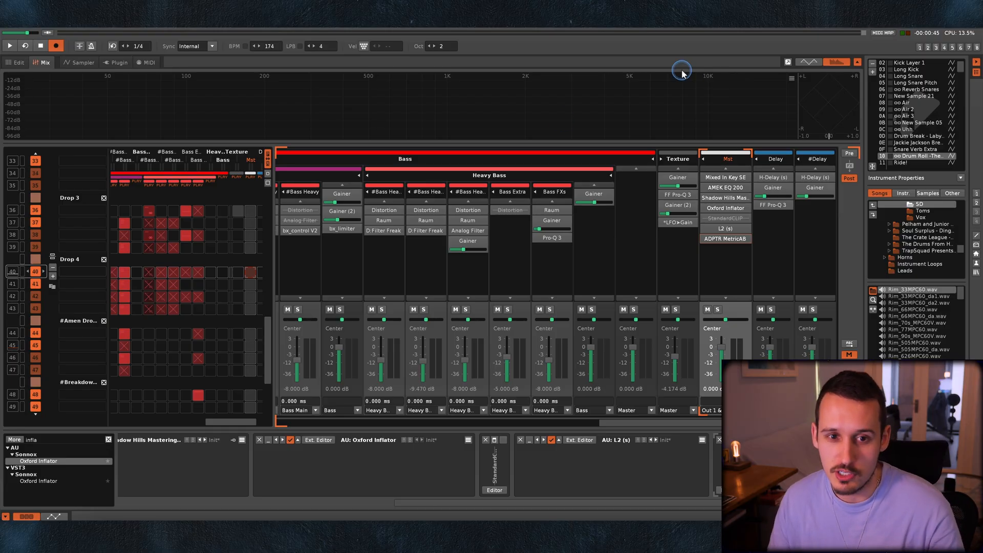
Review the saved song versions in the 1_Paradox folder through the Save As dialog without saving a new one.
key(super+shift+s)
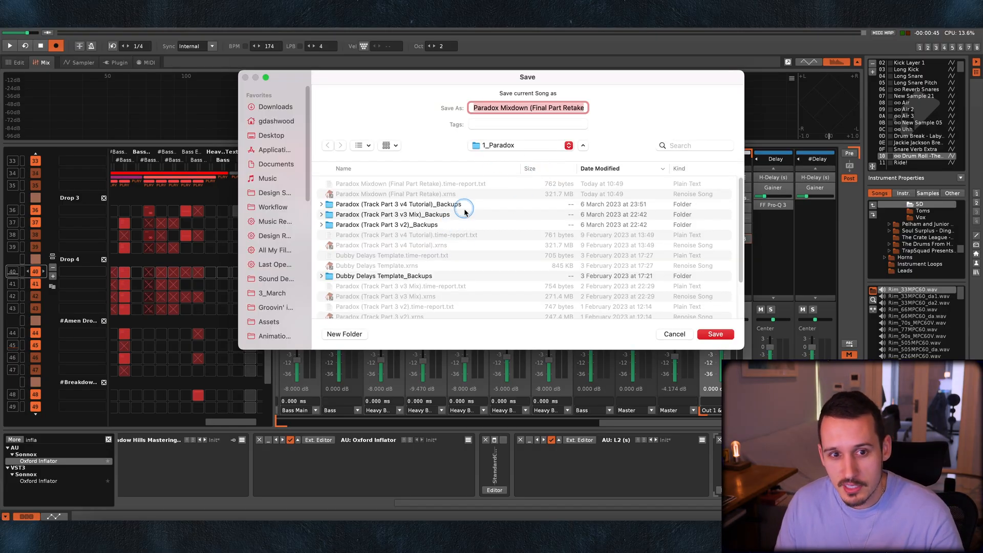
scroll(429, 216, down, 5)
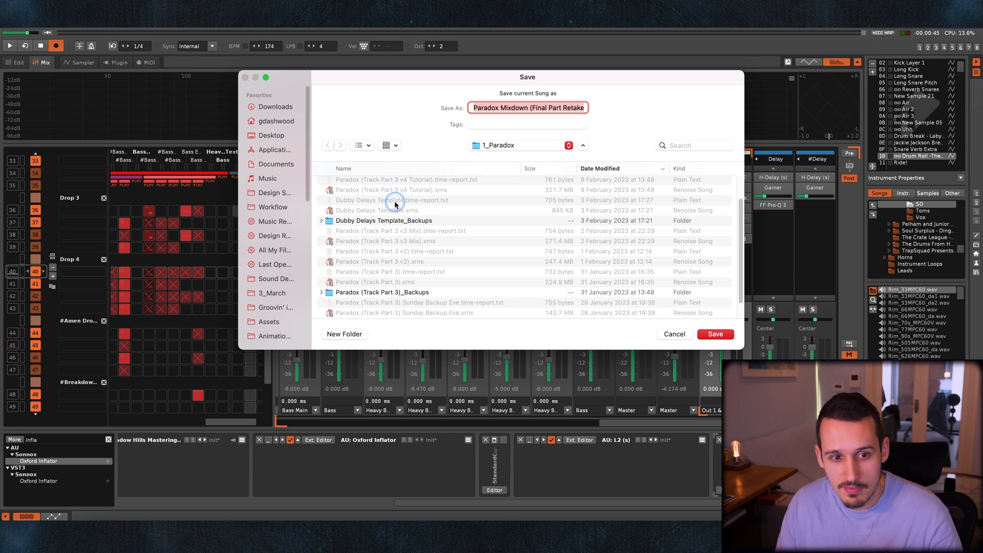
scroll(400, 239, up, 3)
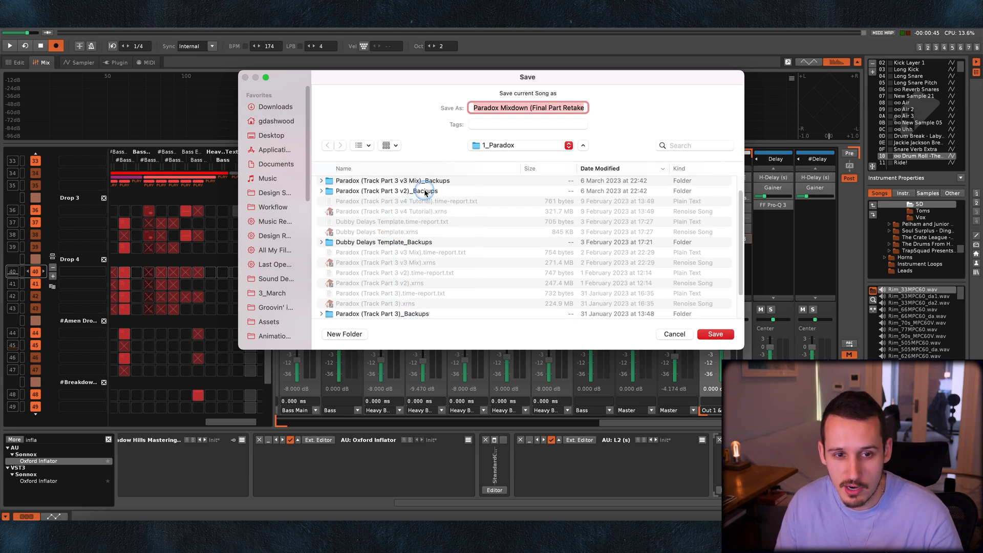
scroll(447, 205, up, 2)
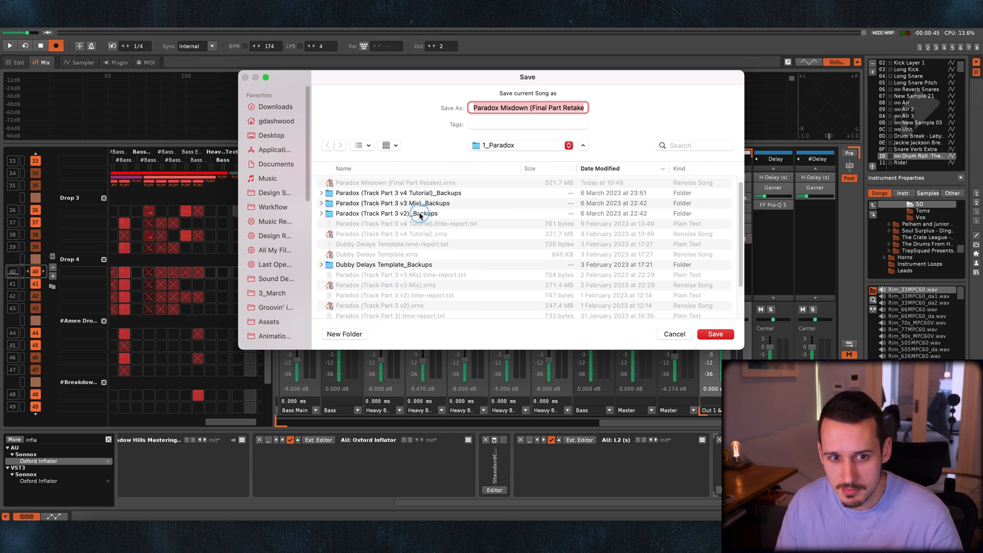
click(674, 334)
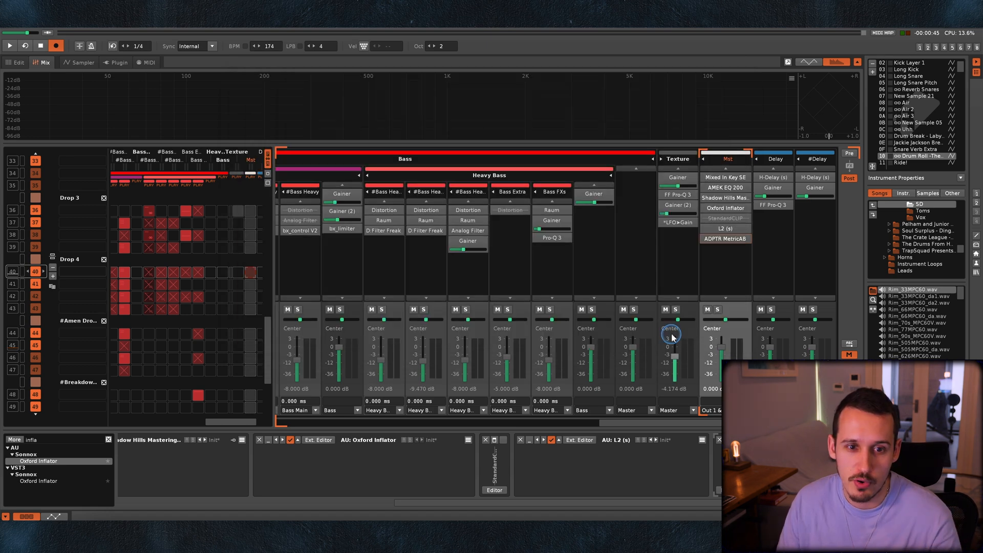